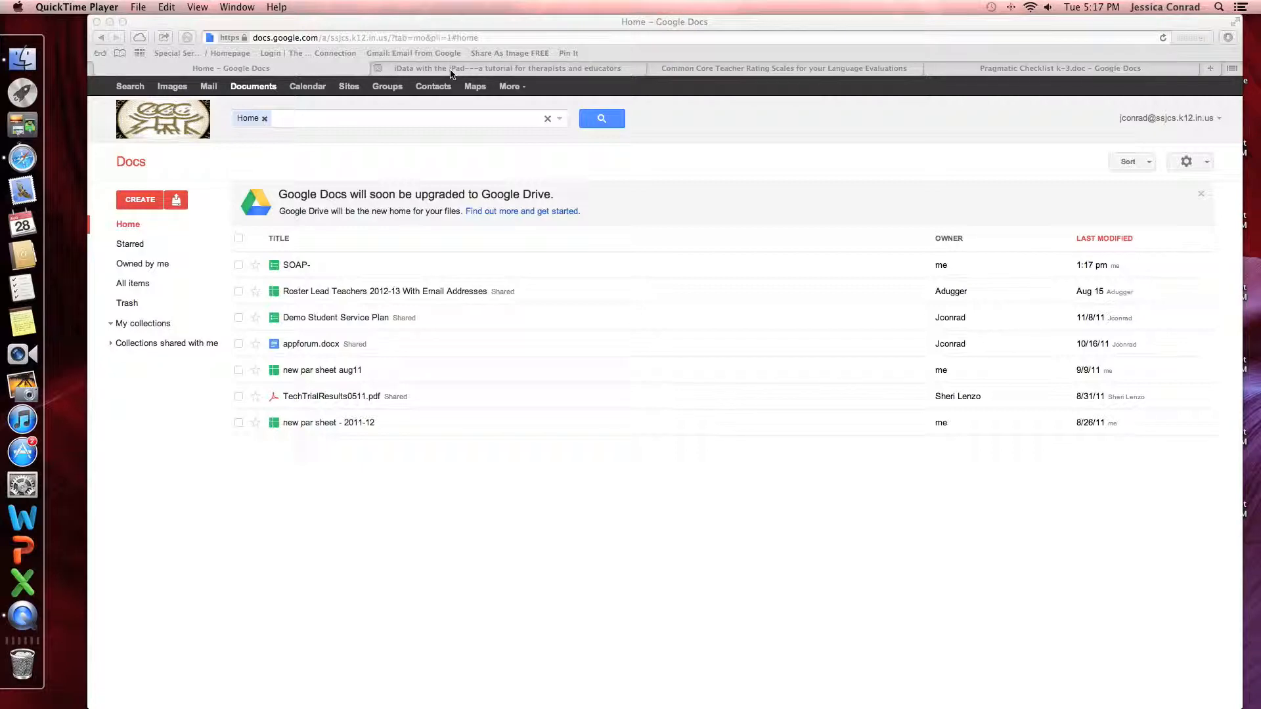
# Switch to the 'iData with the iPad' blog tutorial tab
pyautogui.click(451, 71)
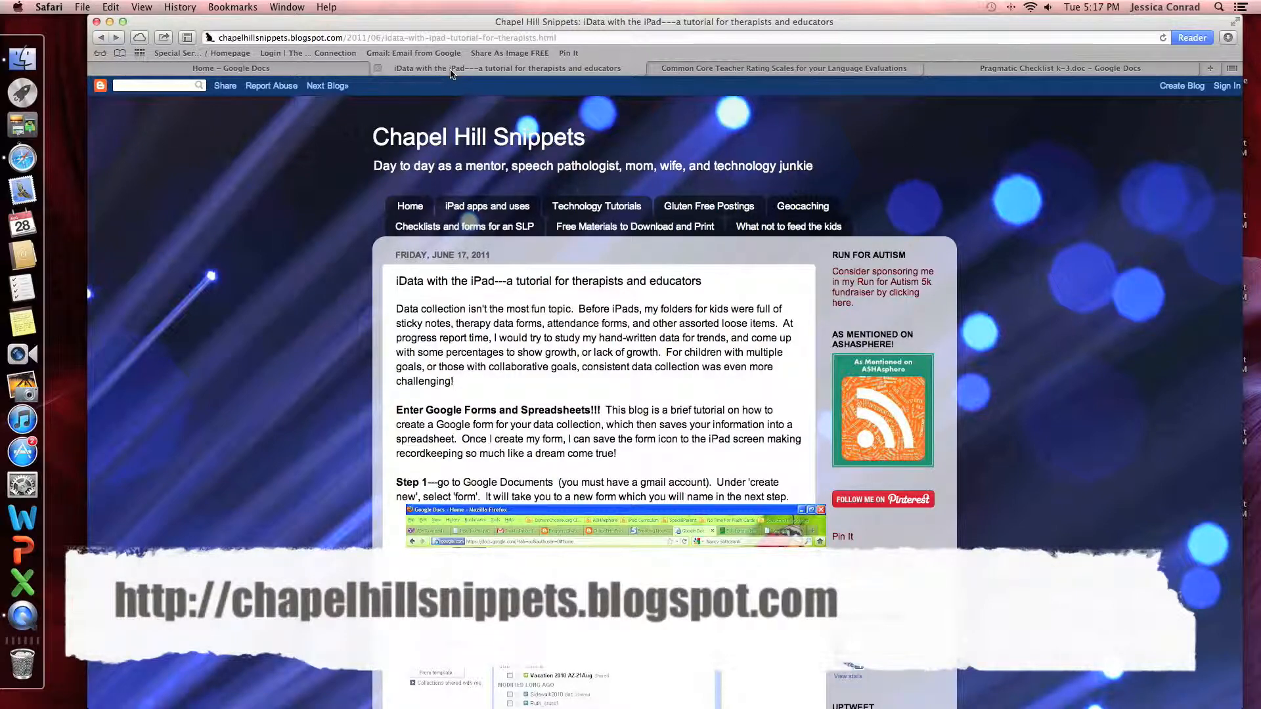
# Scroll through the tutorial's Steps 1–3 and back up to the top
pyautogui.scroll(-5, 445, 380)
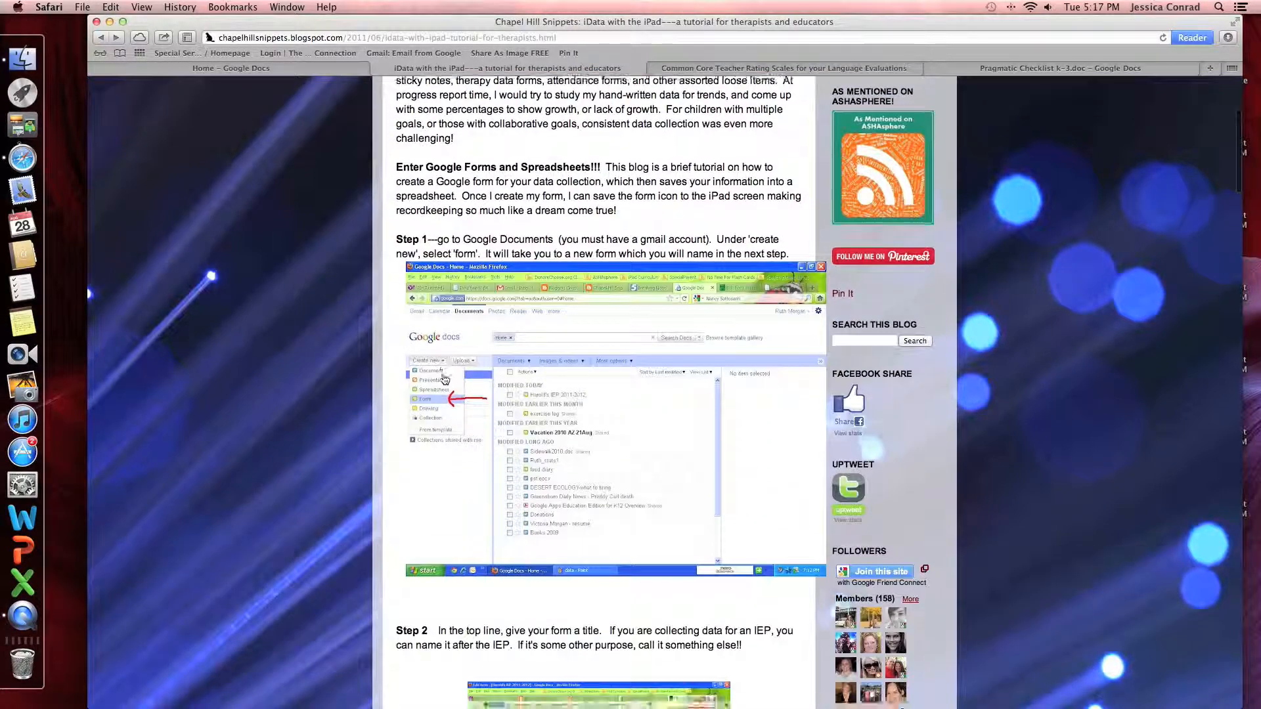
pyautogui.scroll(-10, 445, 380)
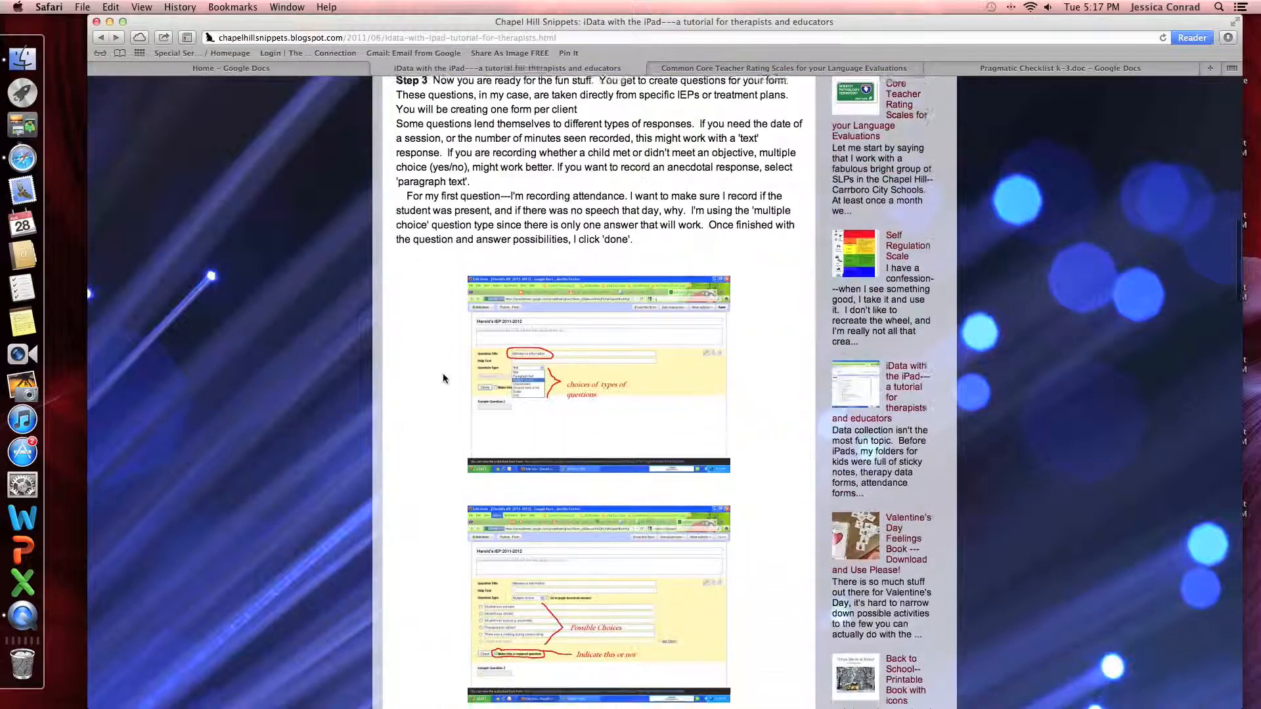
pyautogui.scroll(15, 444, 380)
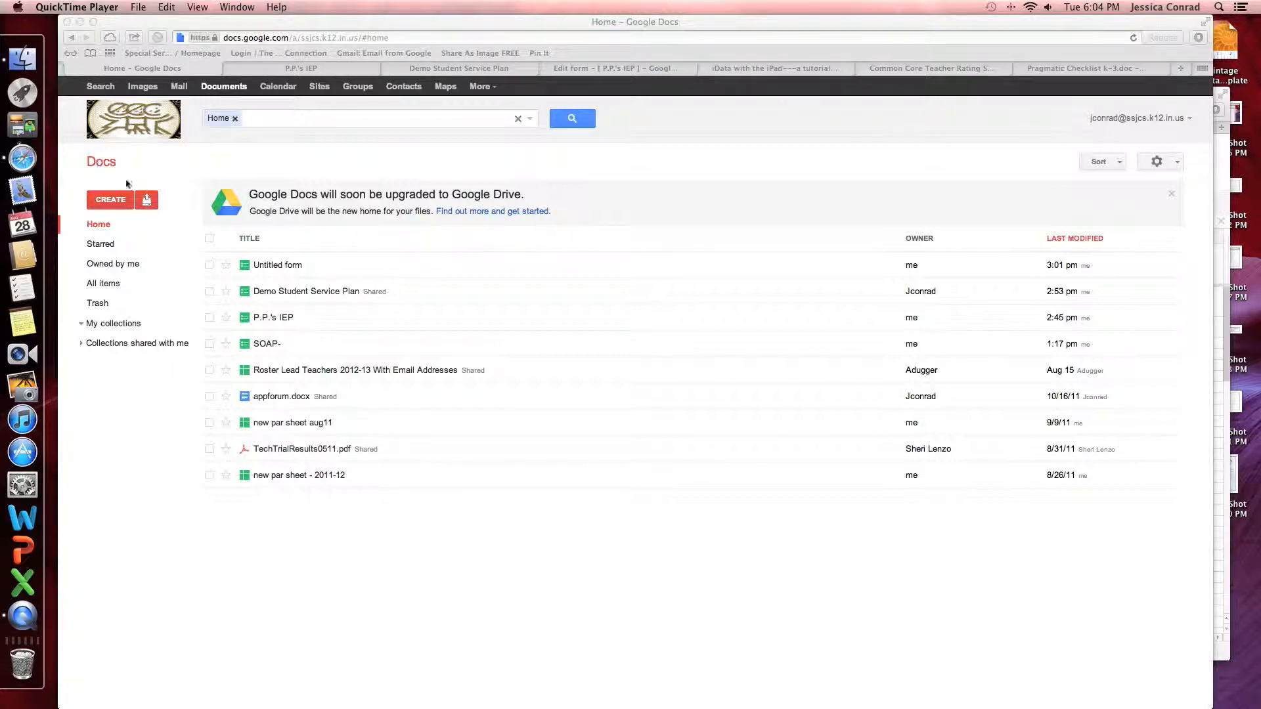
# Create a new blank form from the CREATE menu
pyautogui.click(101, 205)
pyautogui.click(99, 203)
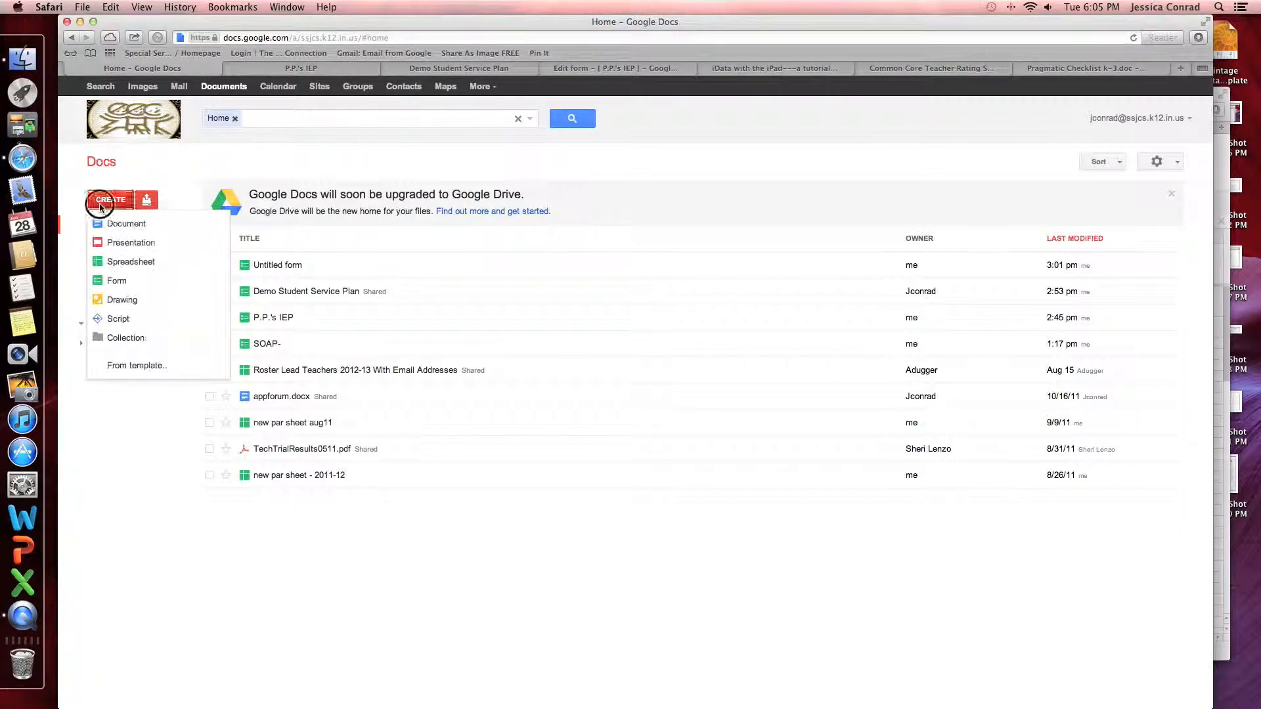
pyautogui.click(115, 281)
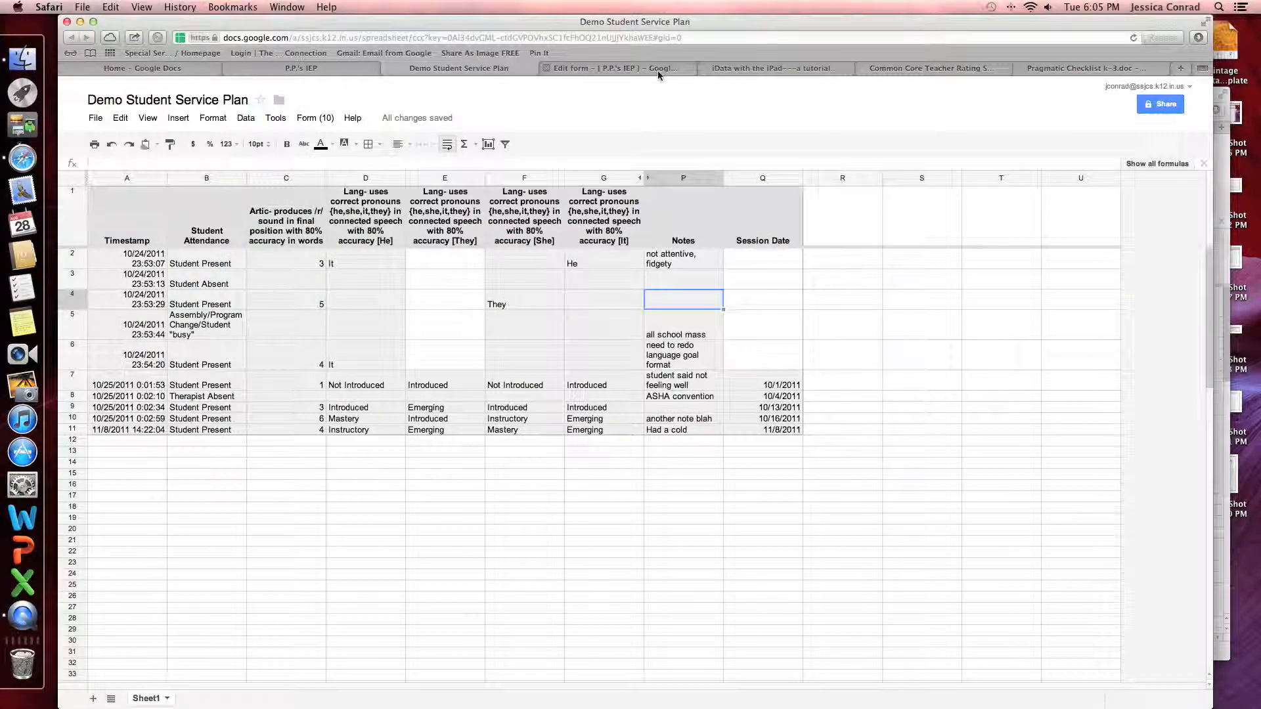
# Switch to the 'Edit form – P.P.'s IEP' tab
pyautogui.click(657, 69)
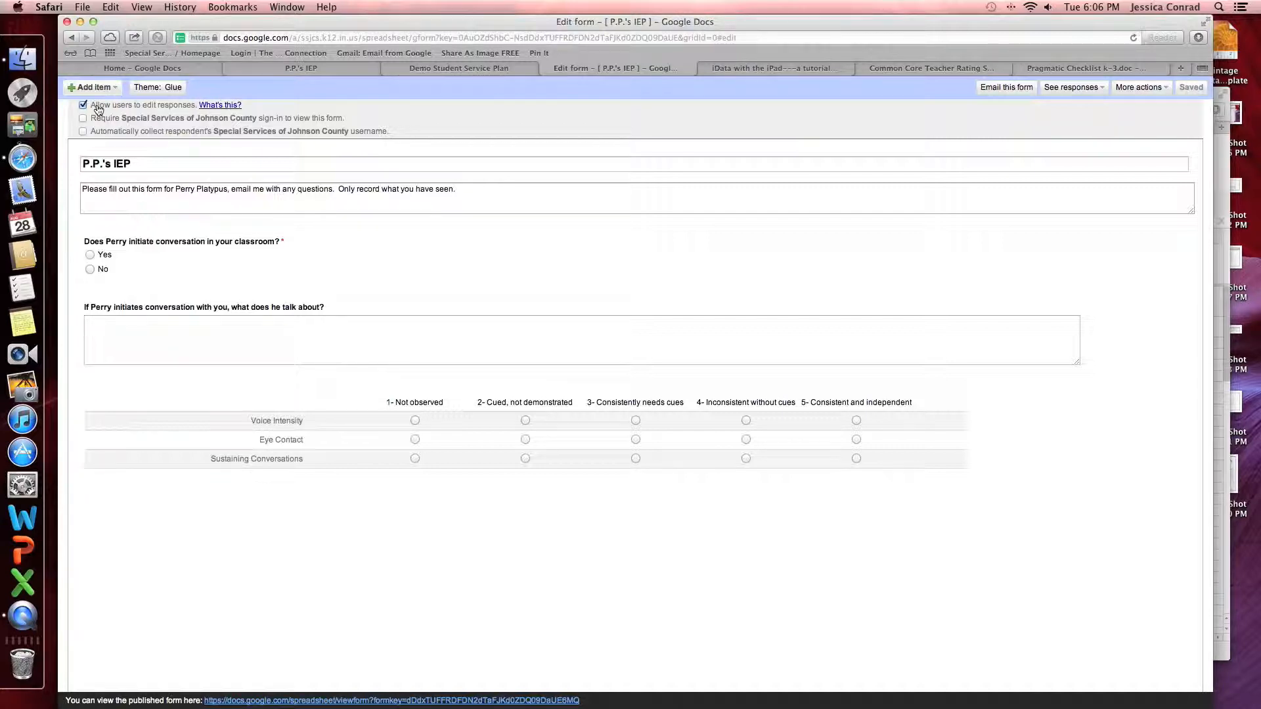
pyautogui.click(137, 163)
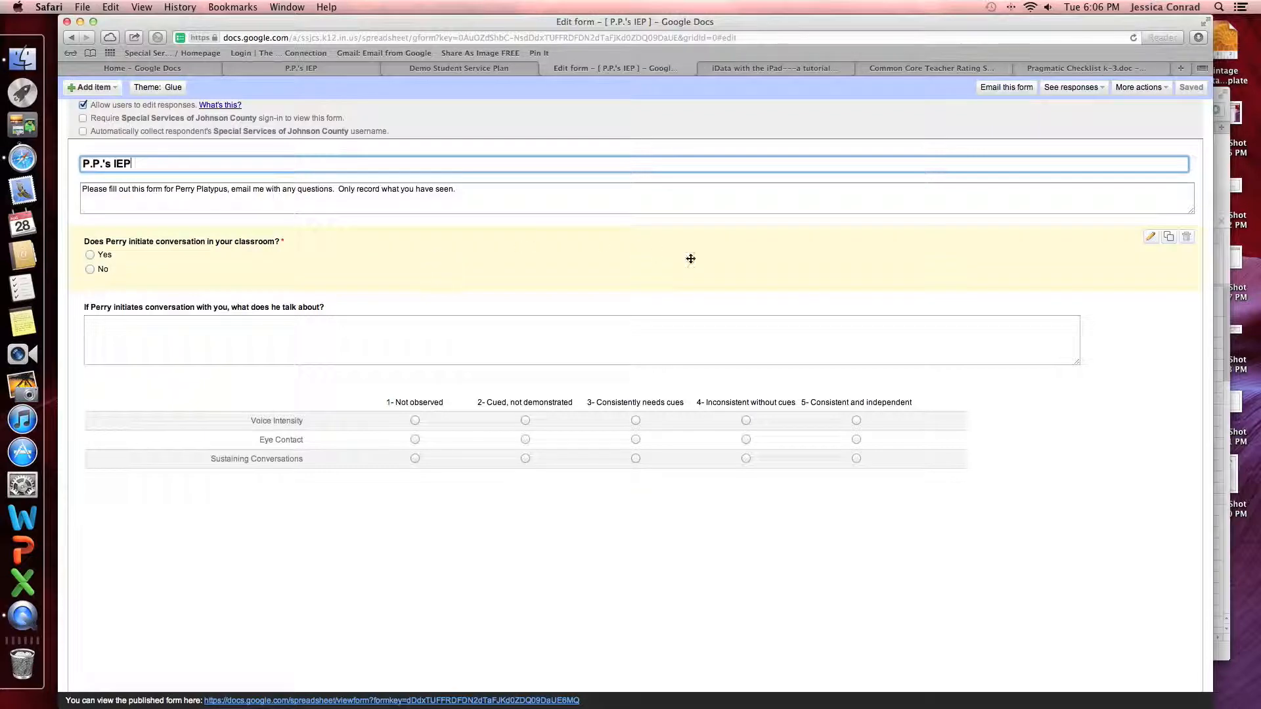
# Add a 'Maybe' answer to the conversation question, then delete it, keeping only Yes and No
pyautogui.click(1151, 239)
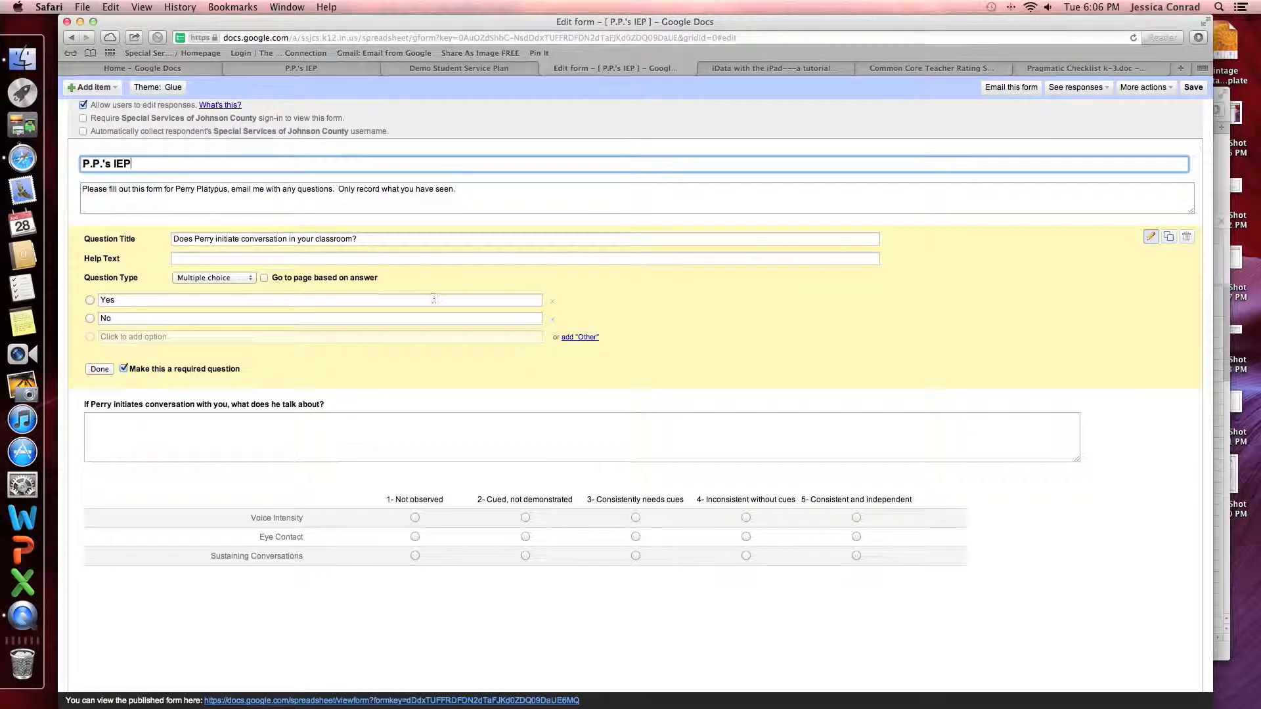
pyautogui.click(117, 337)
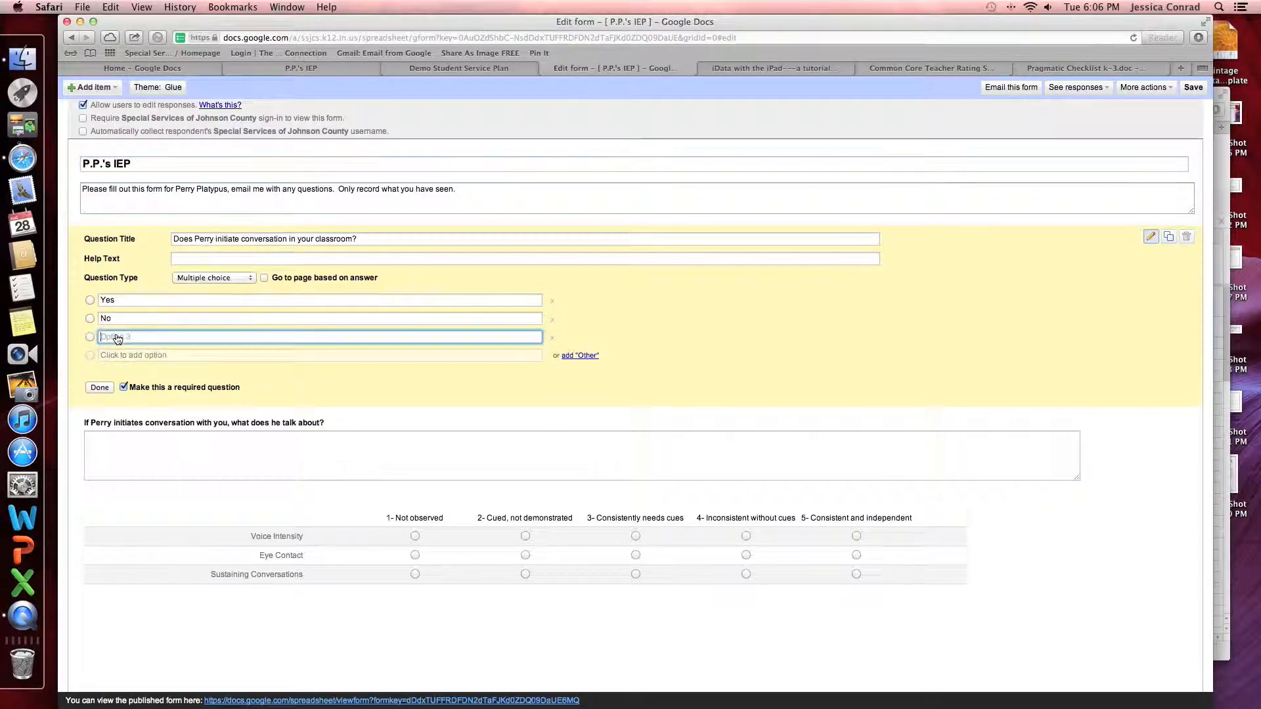
pyautogui.write('Maybe')
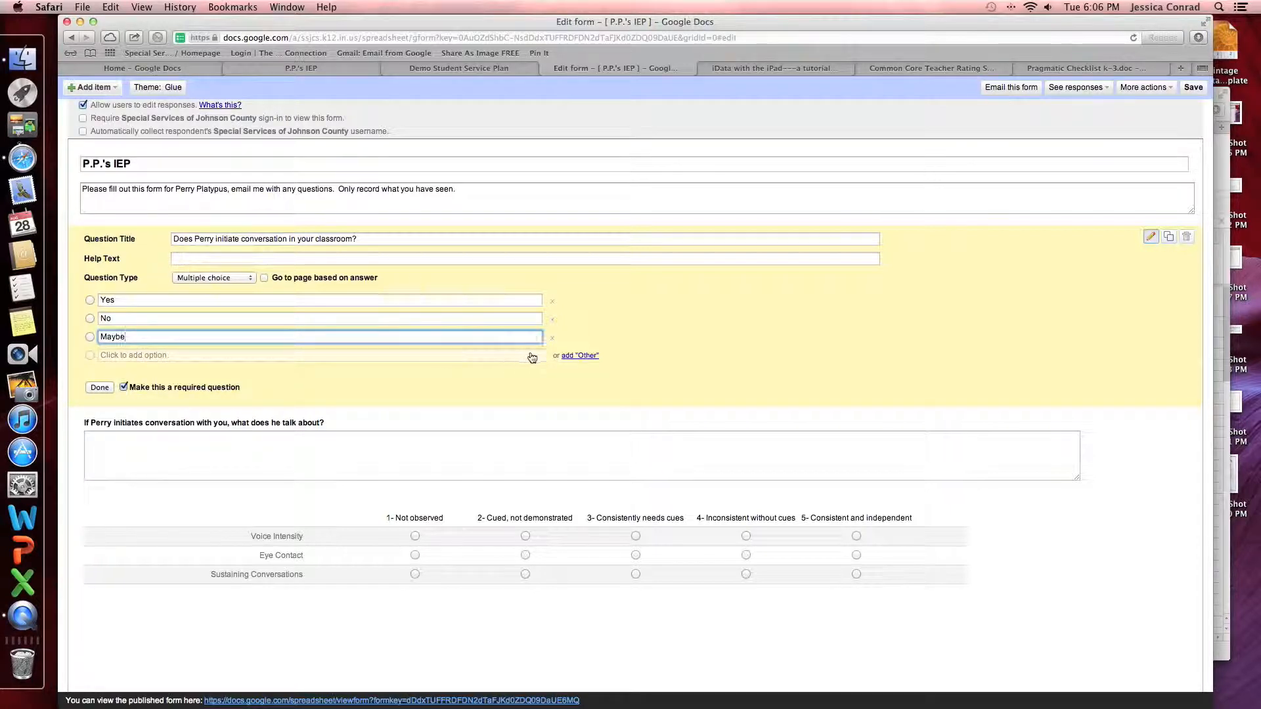
pyautogui.click(551, 337)
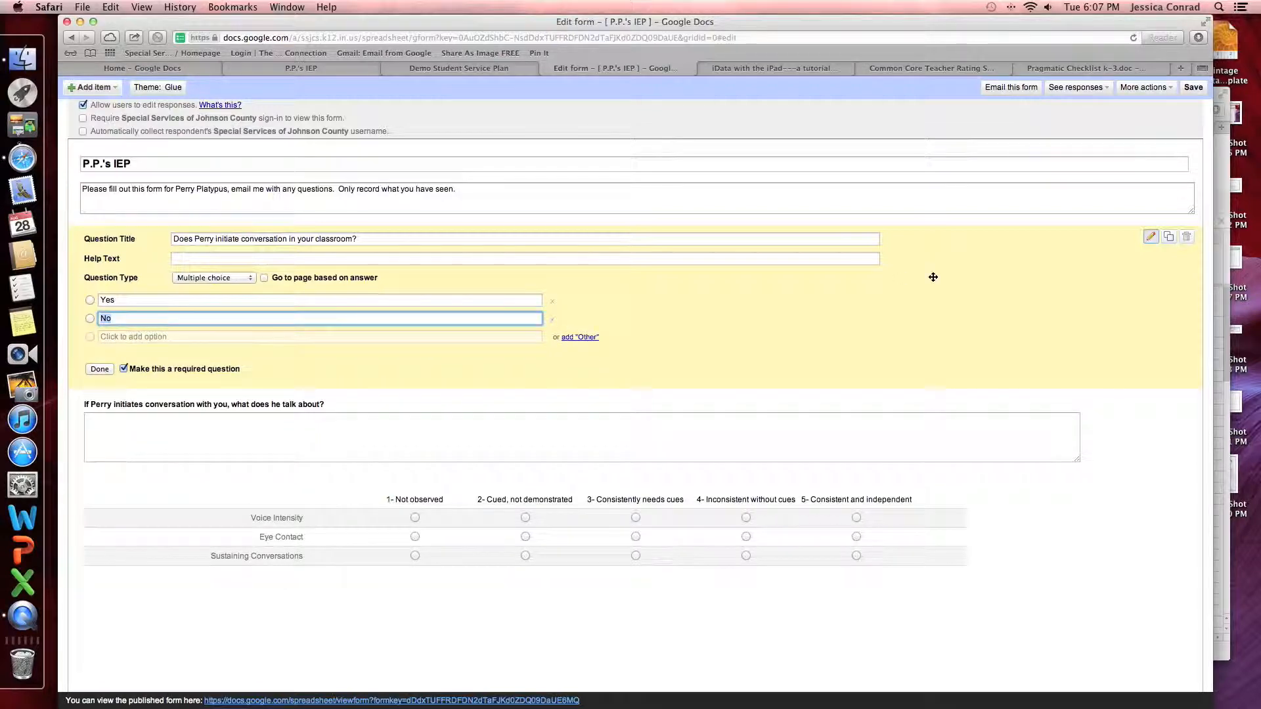
pyautogui.click(1105, 632)
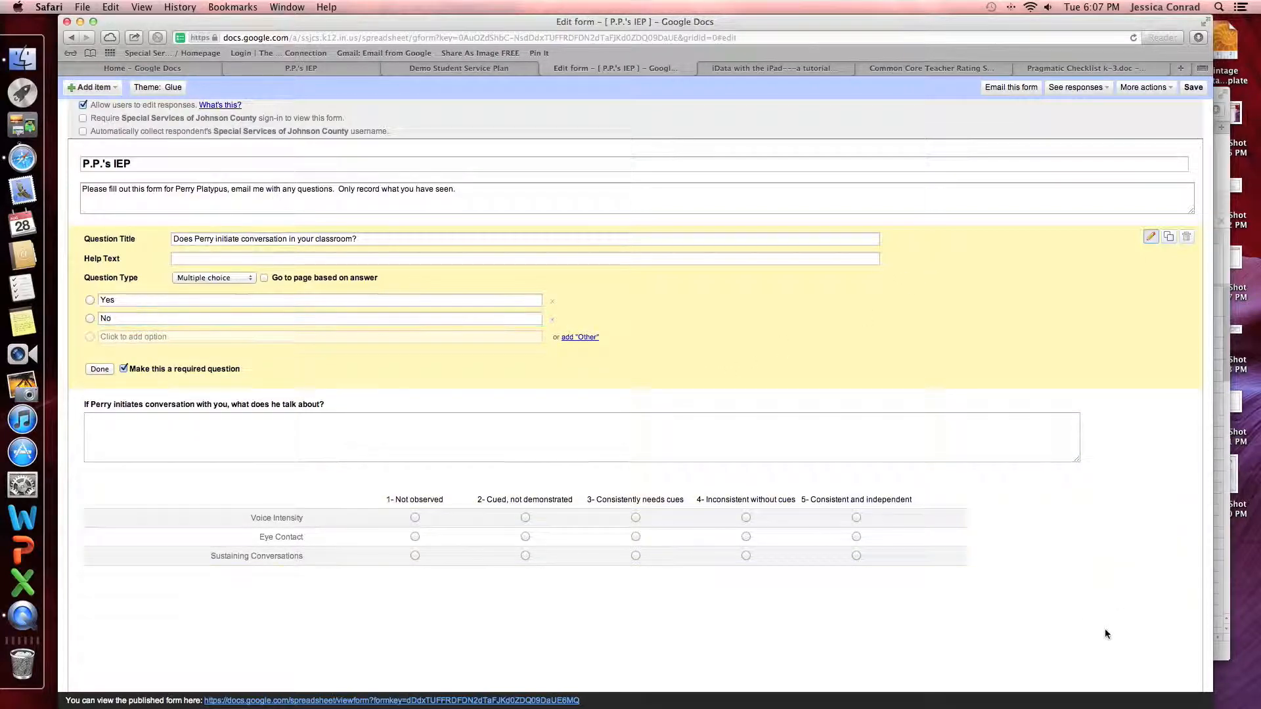
pyautogui.click(1150, 237)
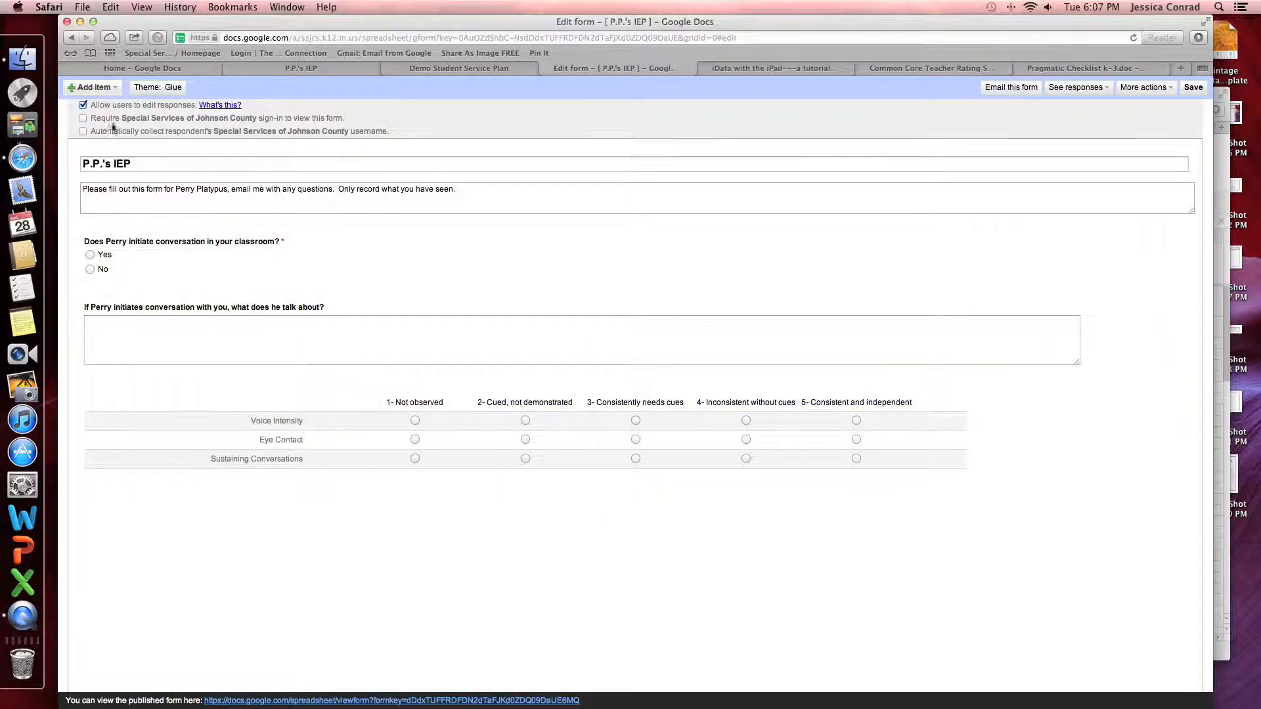
pyautogui.click(109, 90)
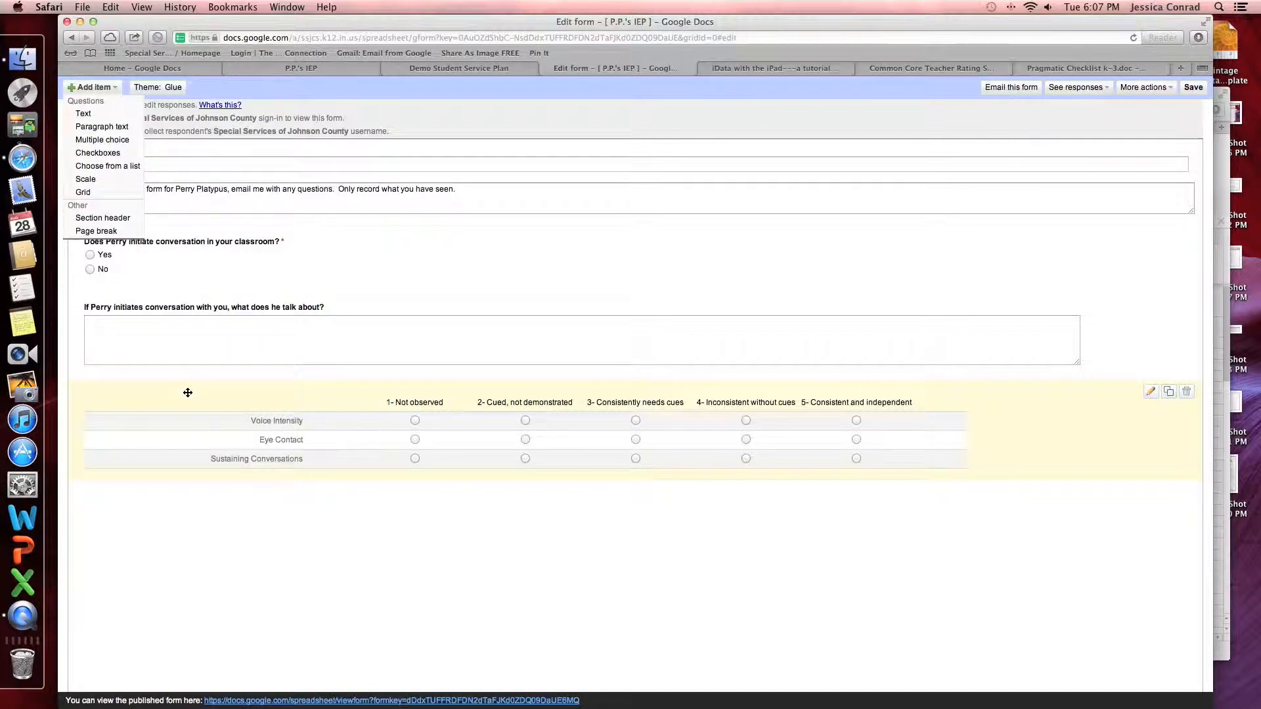
# Add a choose-from-a-list question titled 'What area do you work in?'
pyautogui.click(109, 168)
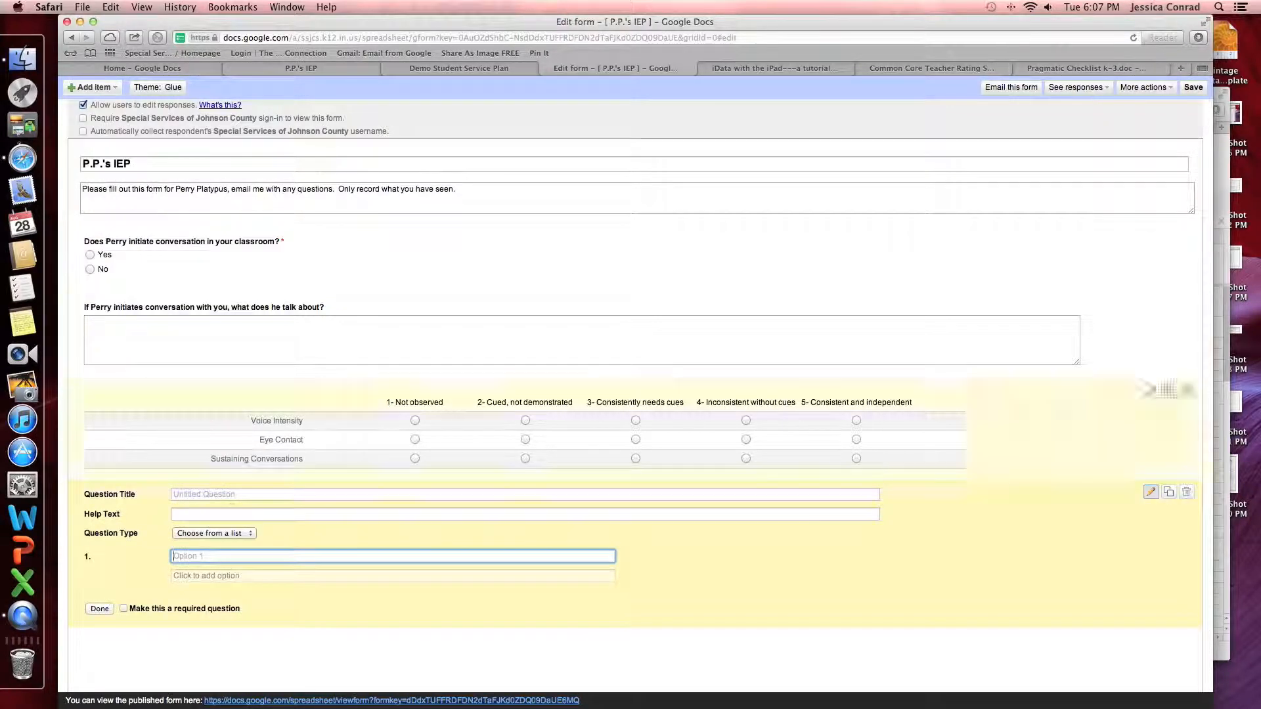
pyautogui.click(212, 495)
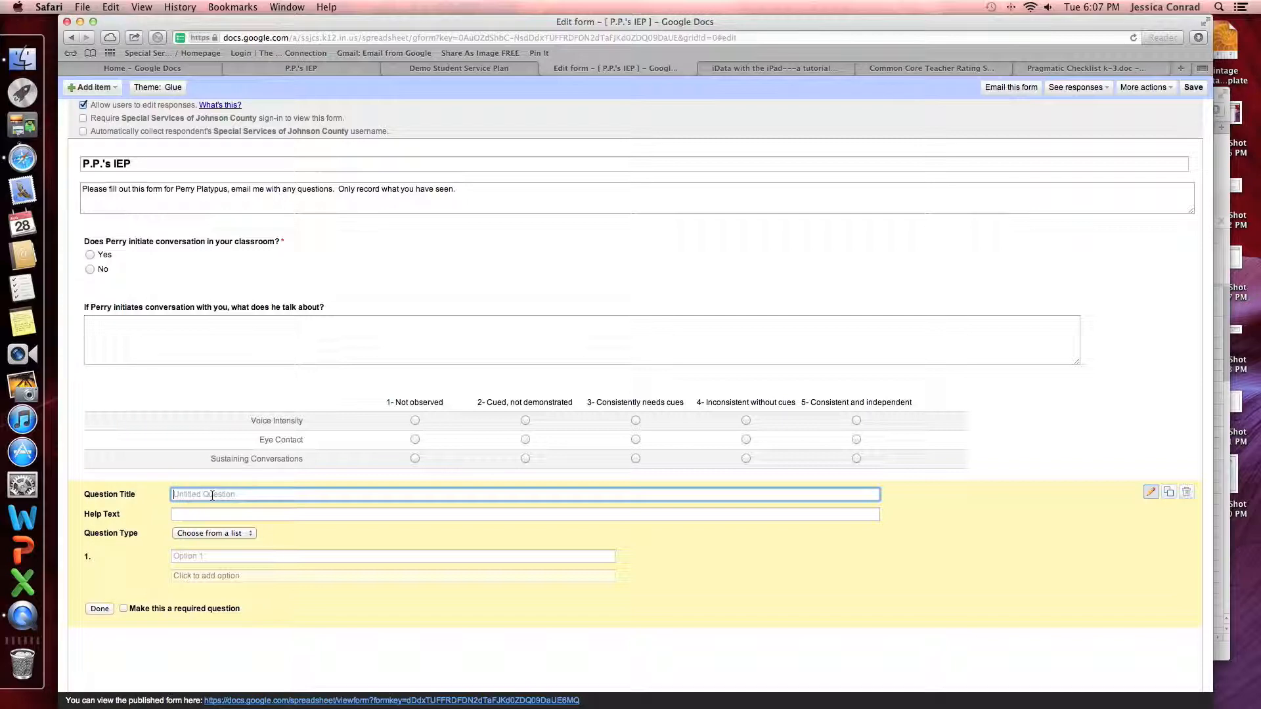
pyautogui.write('What area do you work in?')
pyautogui.click(209, 533)
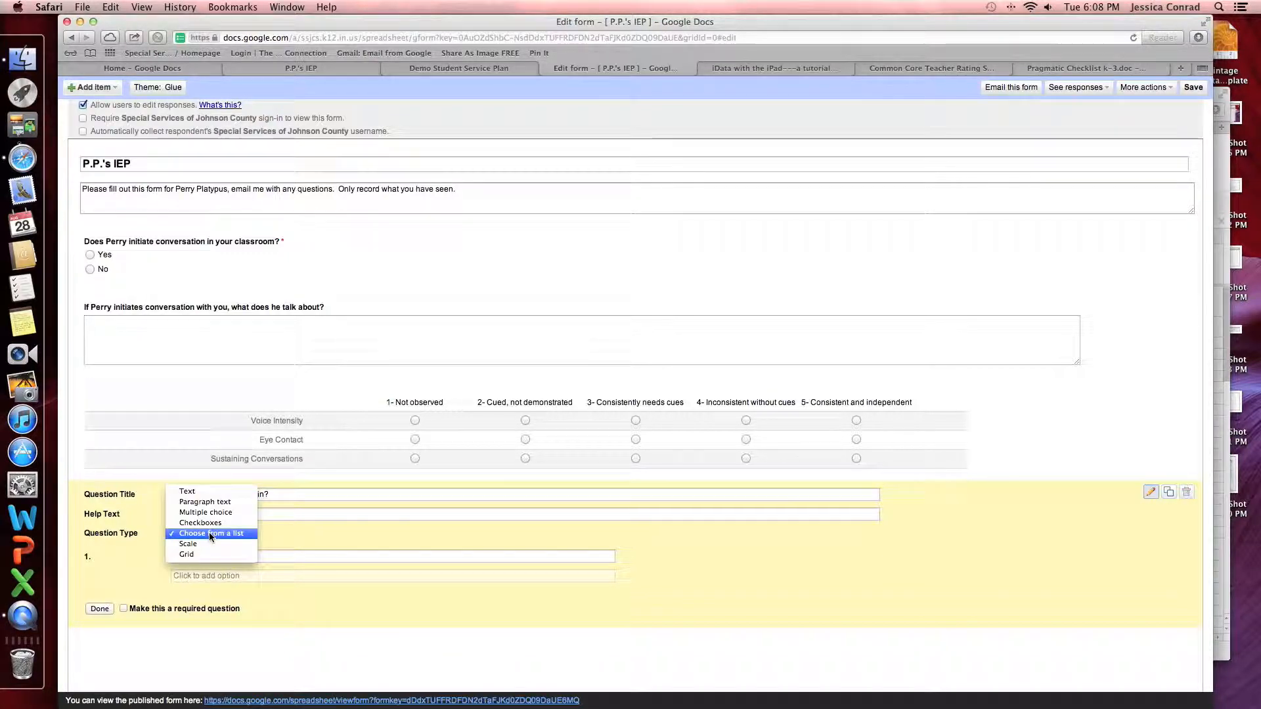
pyautogui.click(209, 532)
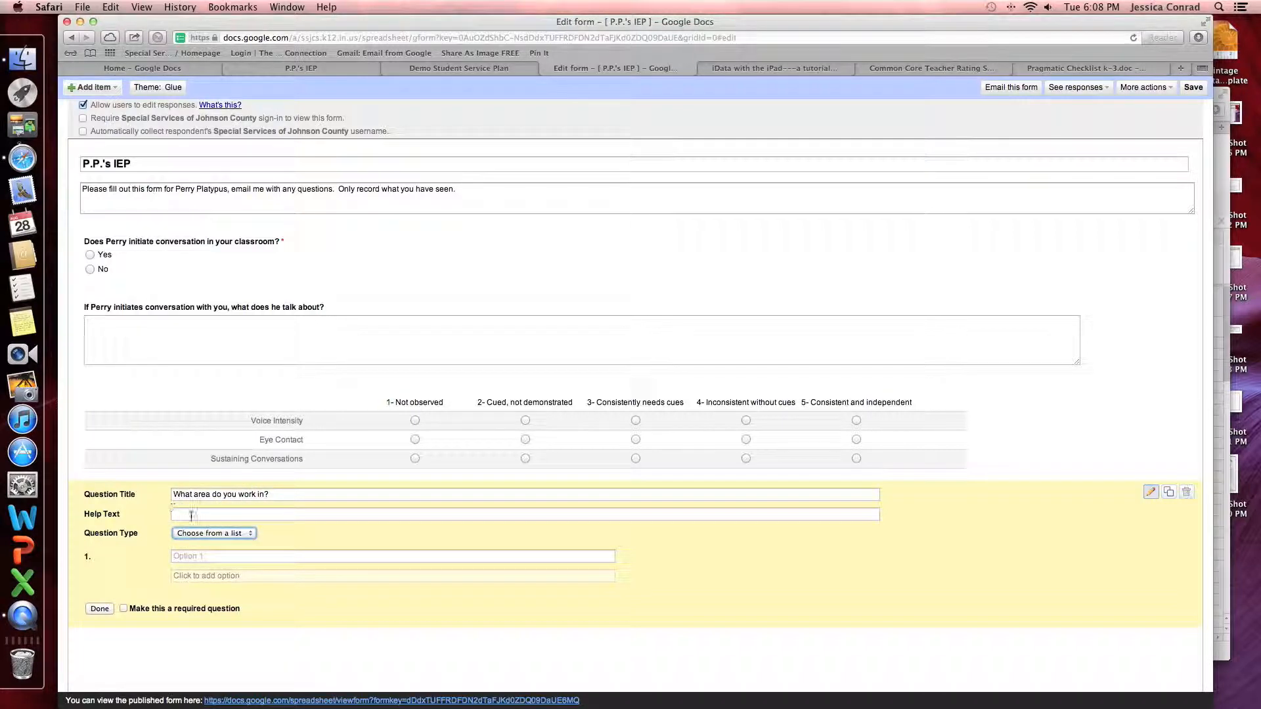
pyautogui.click(187, 535)
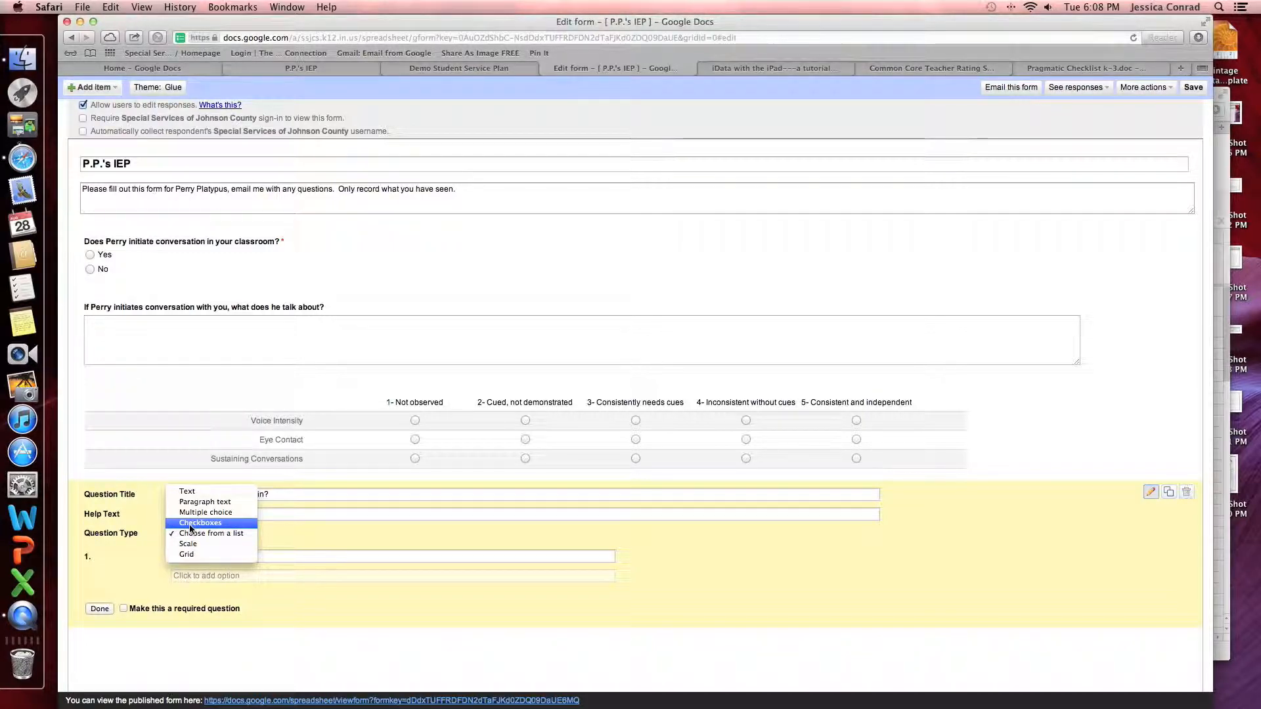
# Make it checkboxes with Lunch, General Education, Specials Area, Resource Area, Playground and Office
pyautogui.click(190, 528)
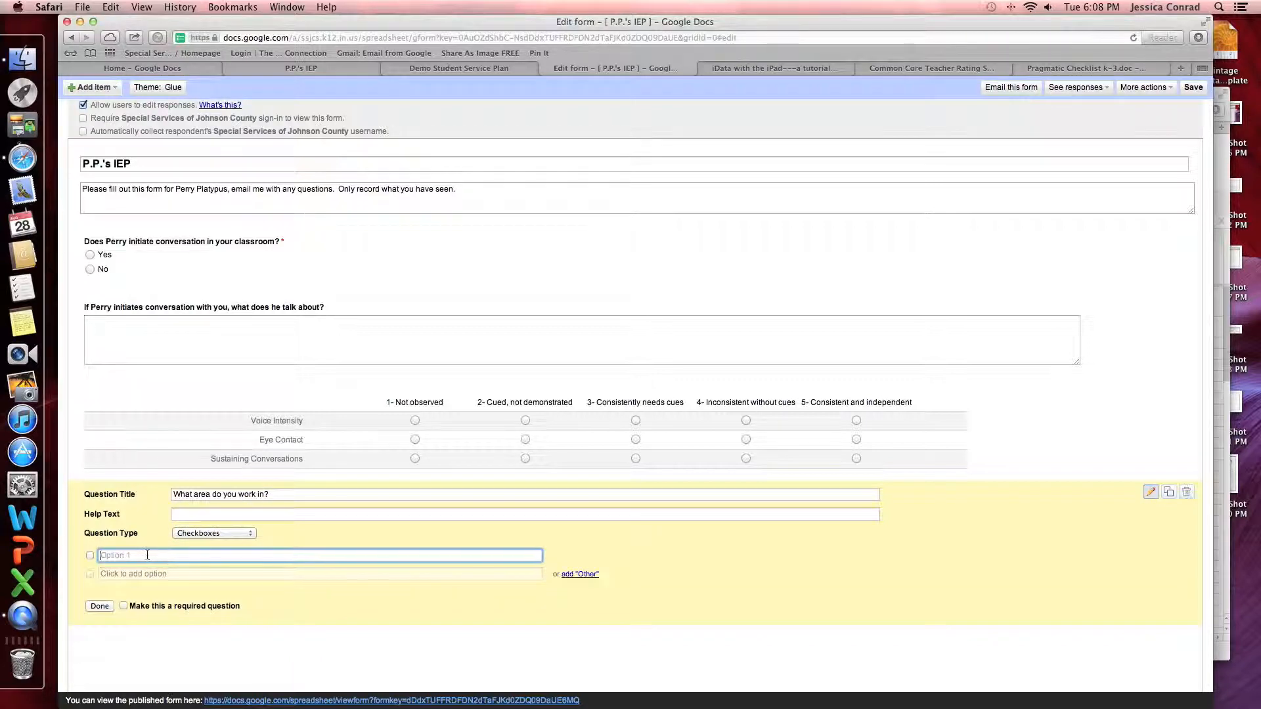
pyautogui.write('Lunch')
pyautogui.press('Return')
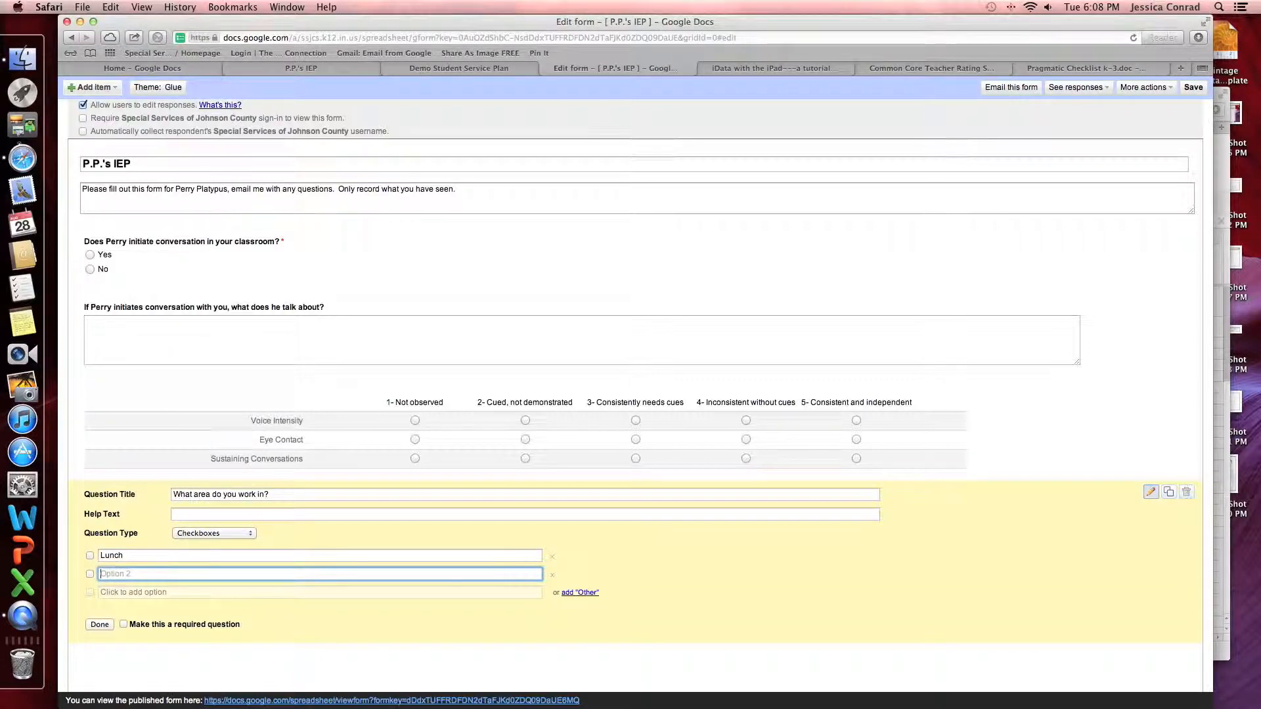
pyautogui.write('General Education classroom')
pyautogui.press('Return')
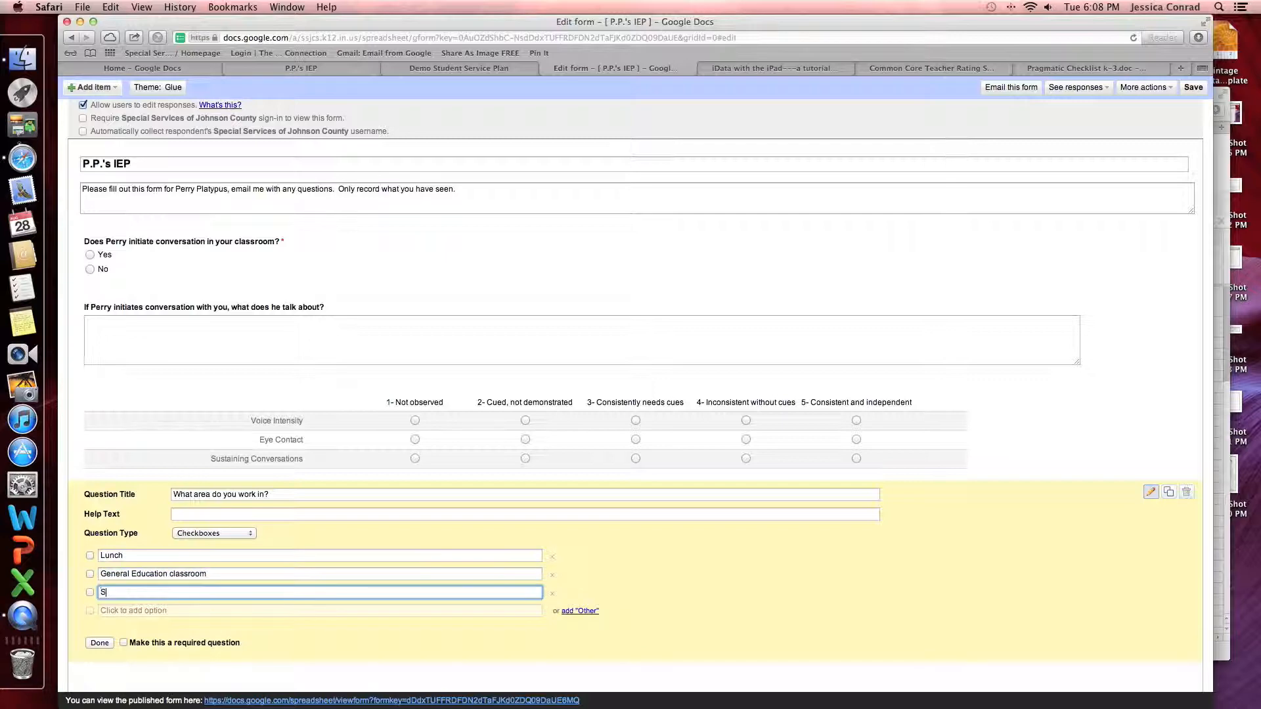
pyautogui.write('Speical')
pyautogui.press('BackSpace')
pyautogui.press('BackSpace')
pyautogui.write('Area')
pyautogui.press('Return')
pyautogui.write('Resource A')
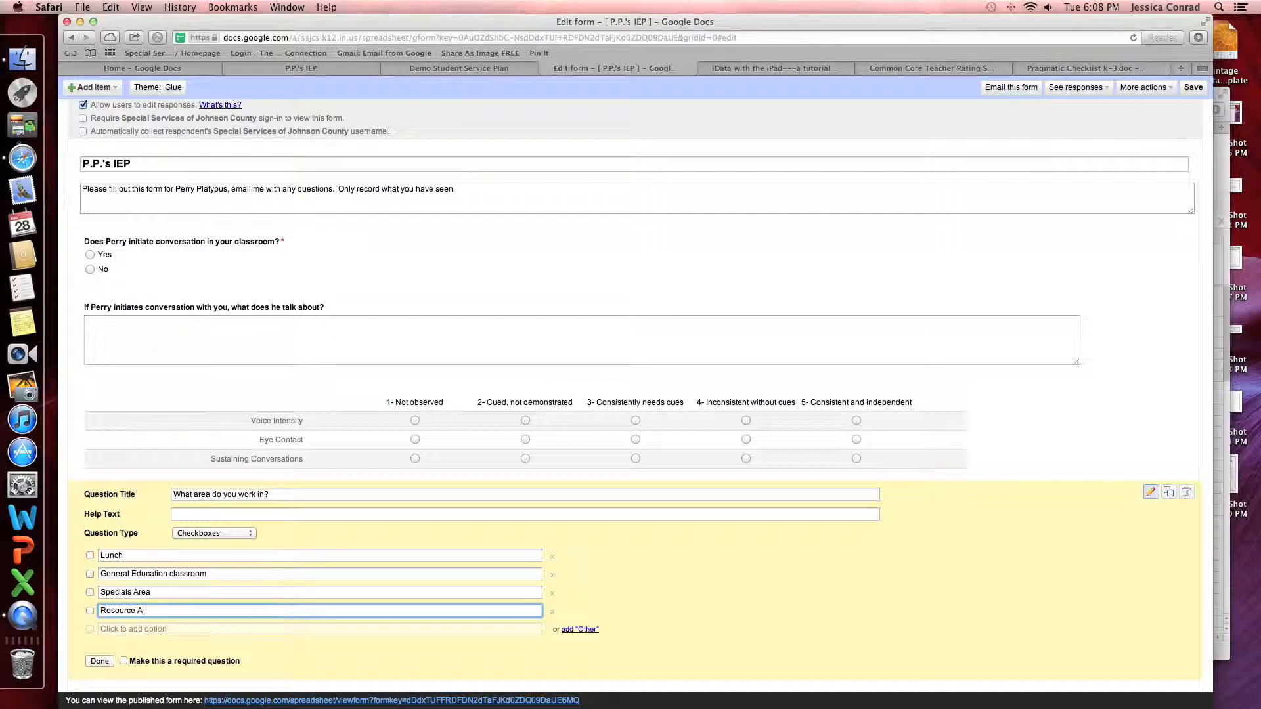
pyautogui.press('Return')
pyautogui.write('Playground')
pyautogui.press('Return')
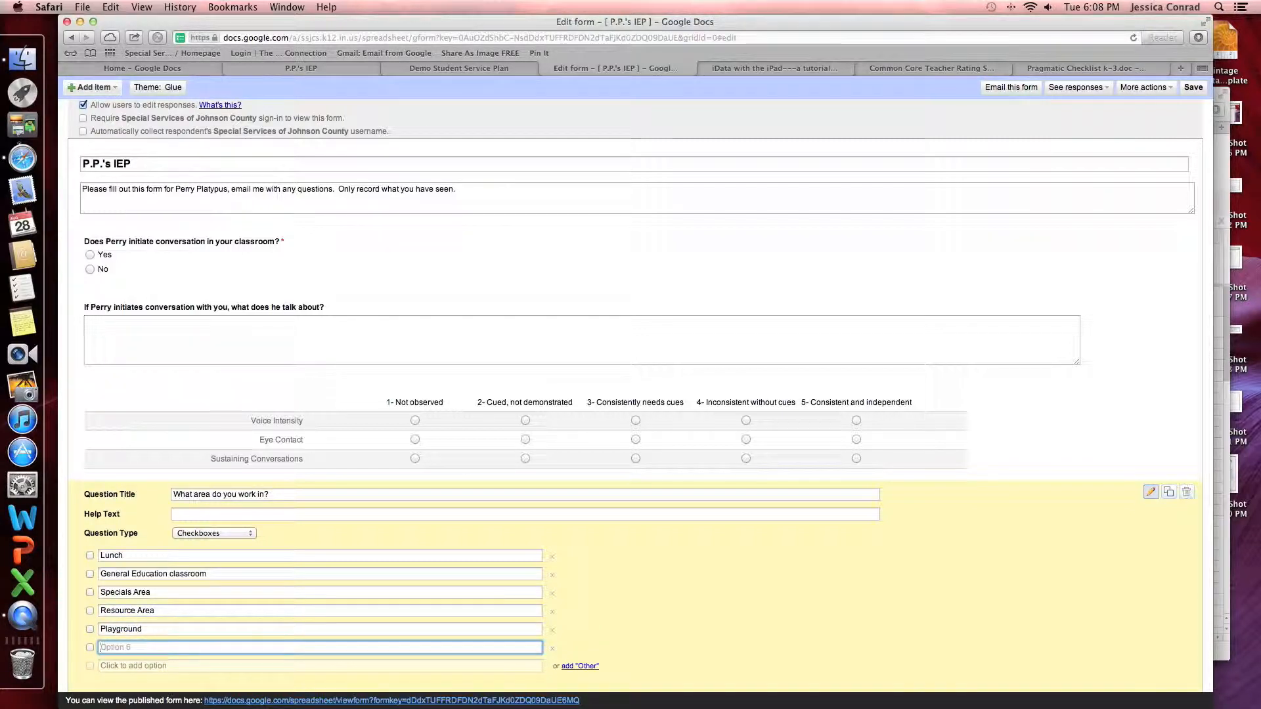
pyautogui.write('Office')
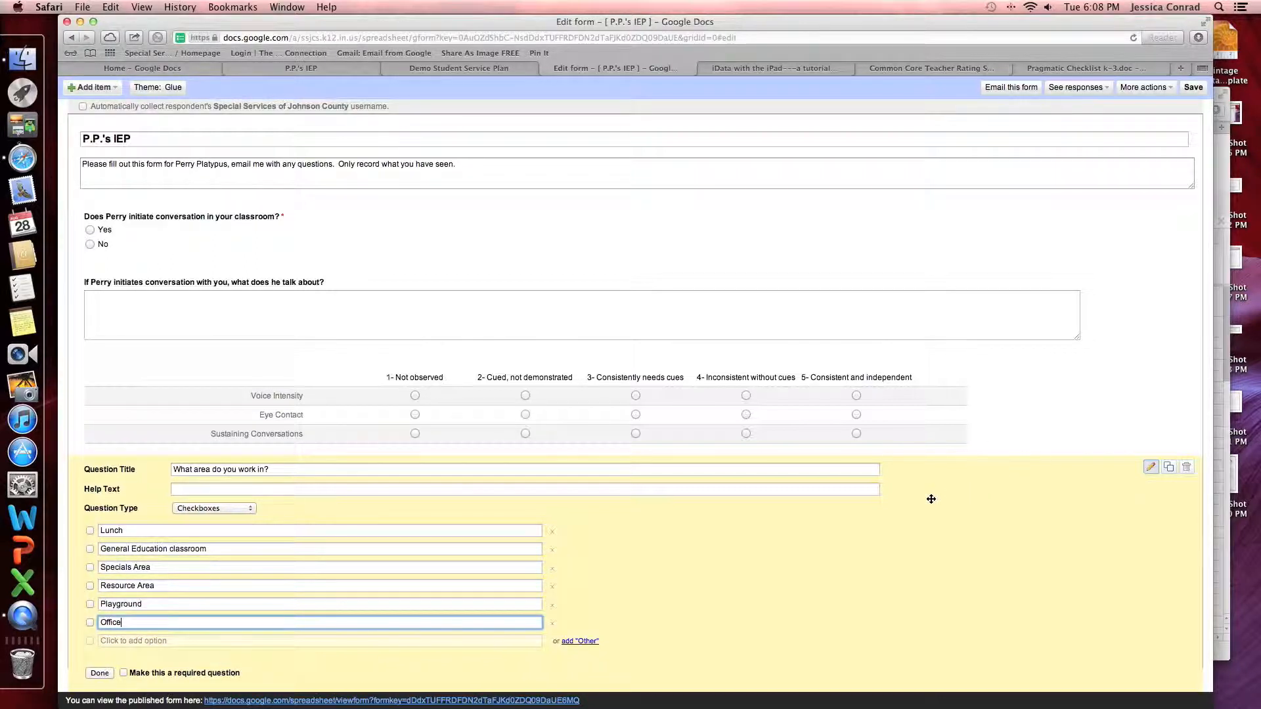
# Duplicate the work-area question, then discard the duplicate
pyautogui.click(1168, 466)
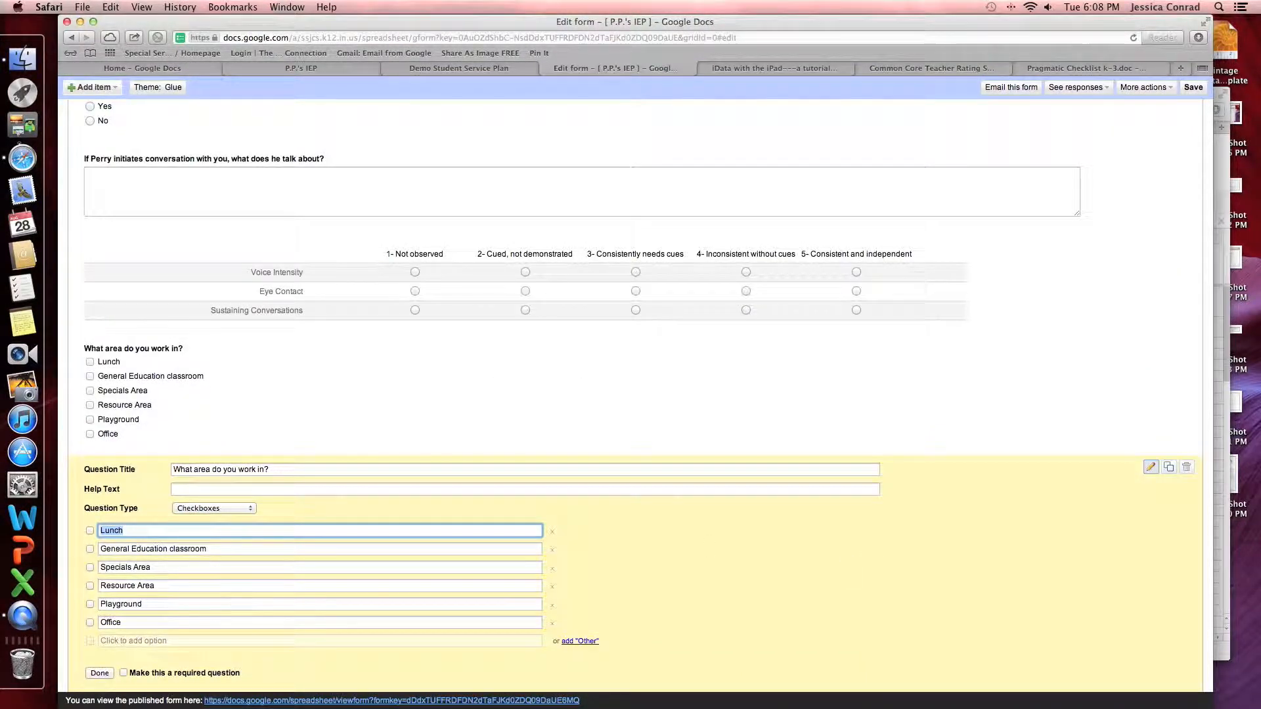
pyautogui.click(1188, 470)
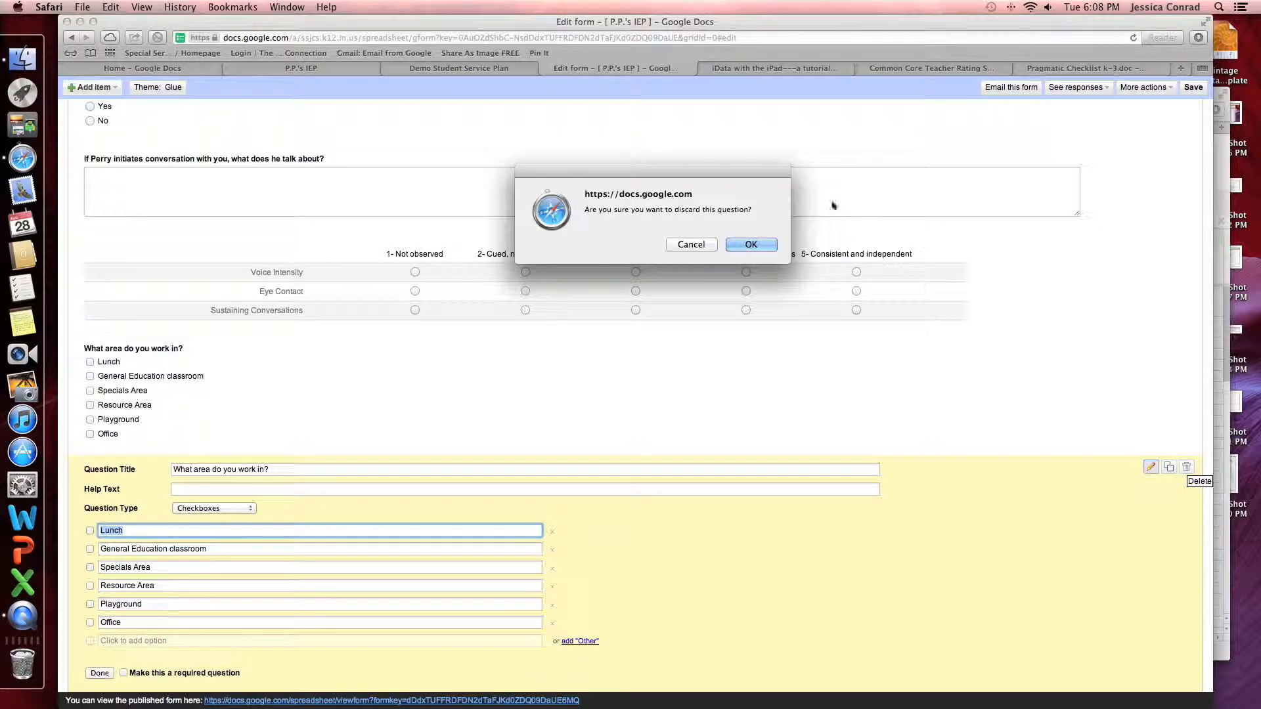
pyautogui.click(758, 244)
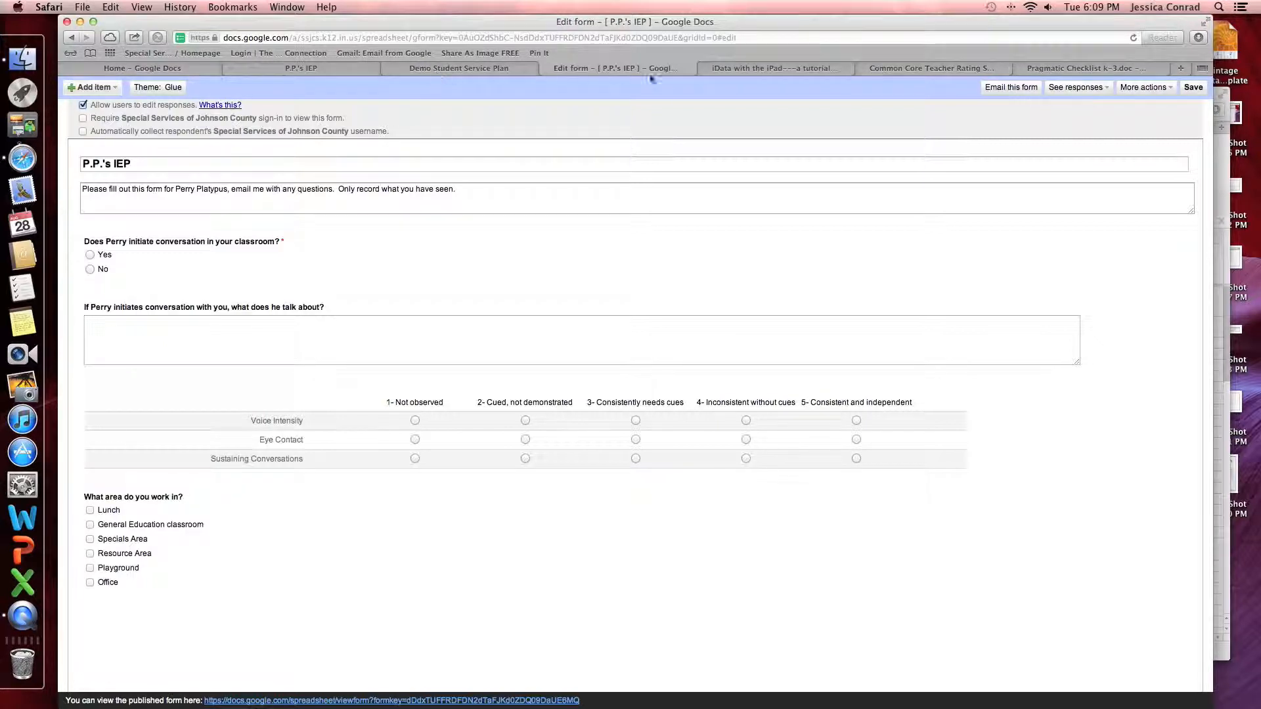
# Open the form's responses as a linked spreadsheet and show its Form menu
pyautogui.click(1096, 94)
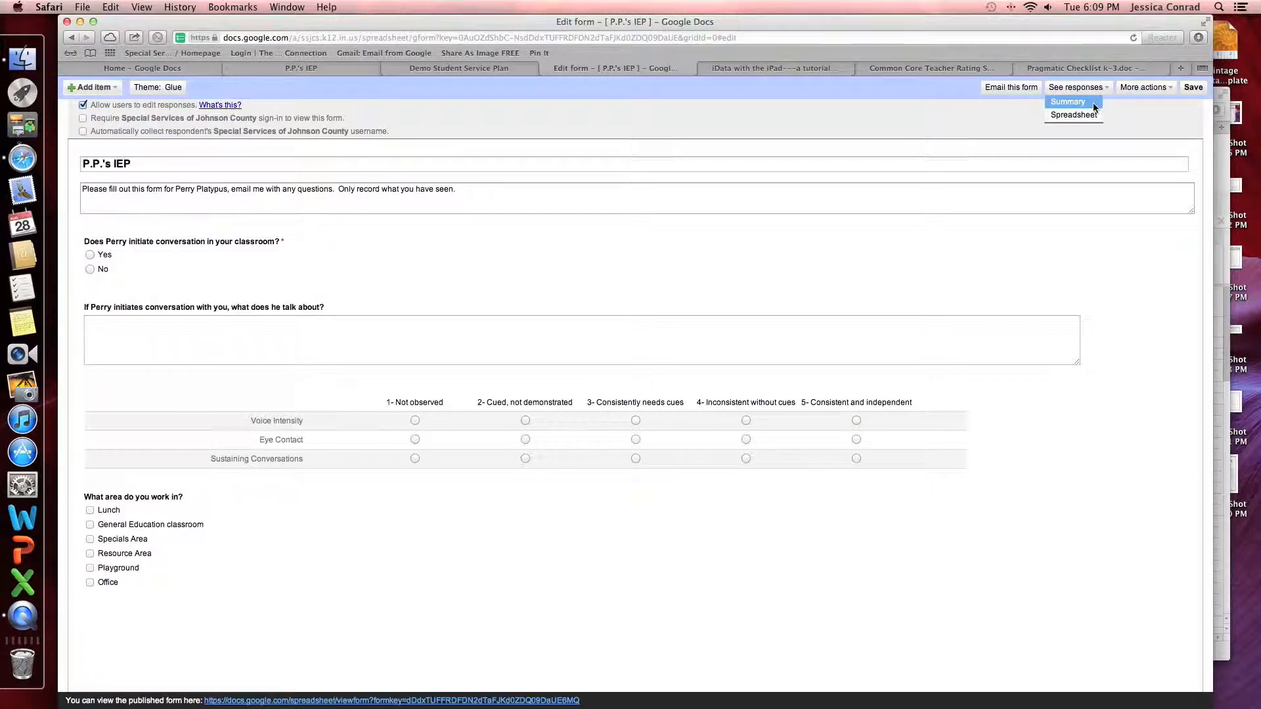
pyautogui.click(1090, 115)
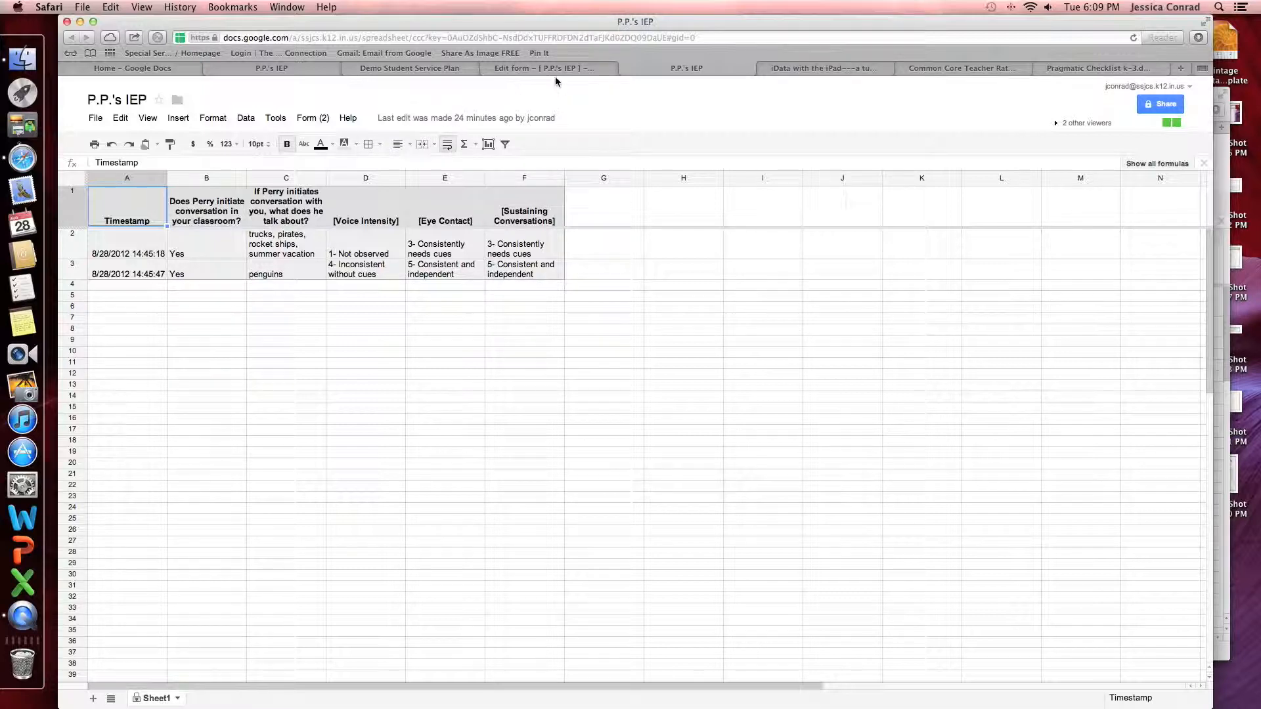
pyautogui.click(321, 119)
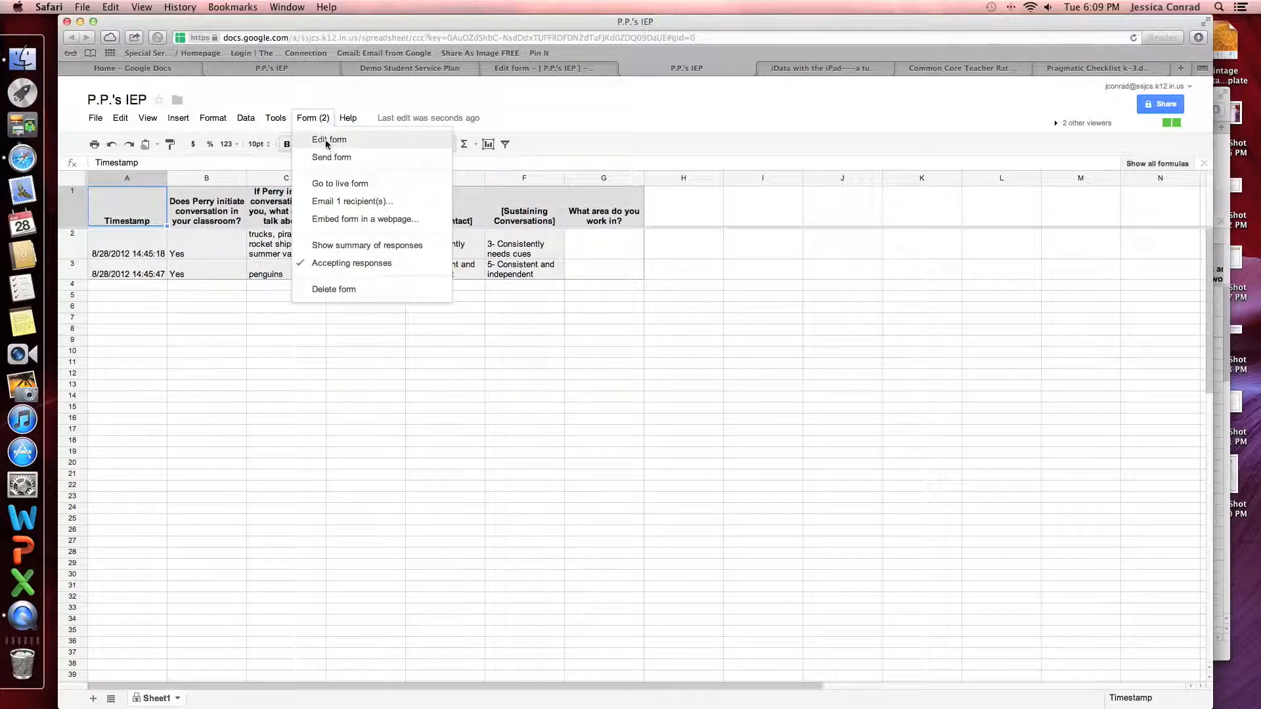
# Return to the form editor and add a required text question 'What is you name?'
pyautogui.click(325, 139)
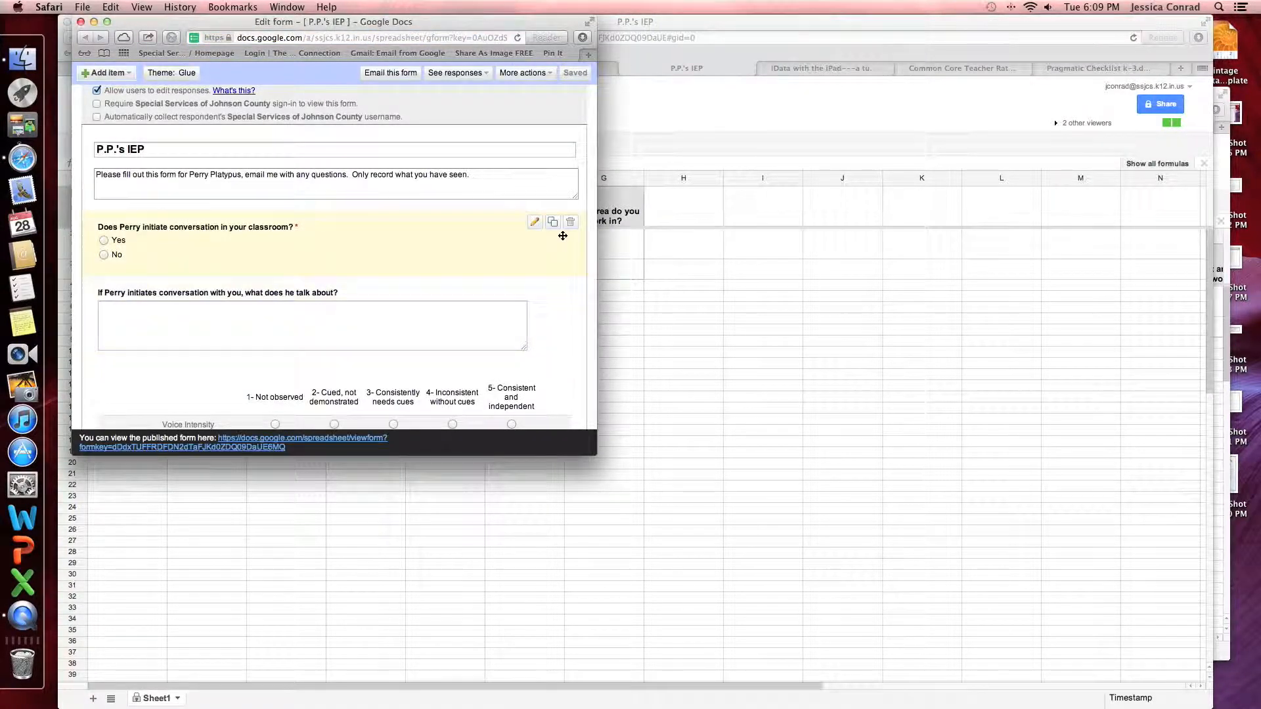
pyautogui.click(107, 22)
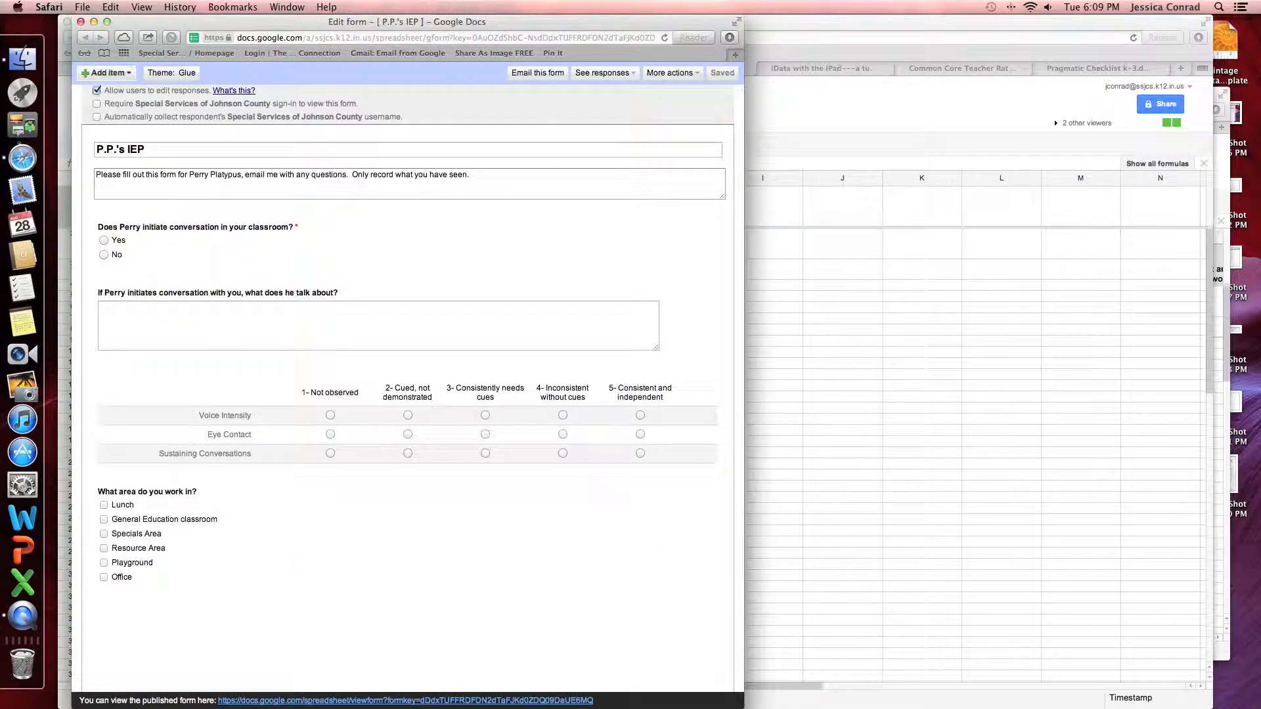
pyautogui.click(105, 73)
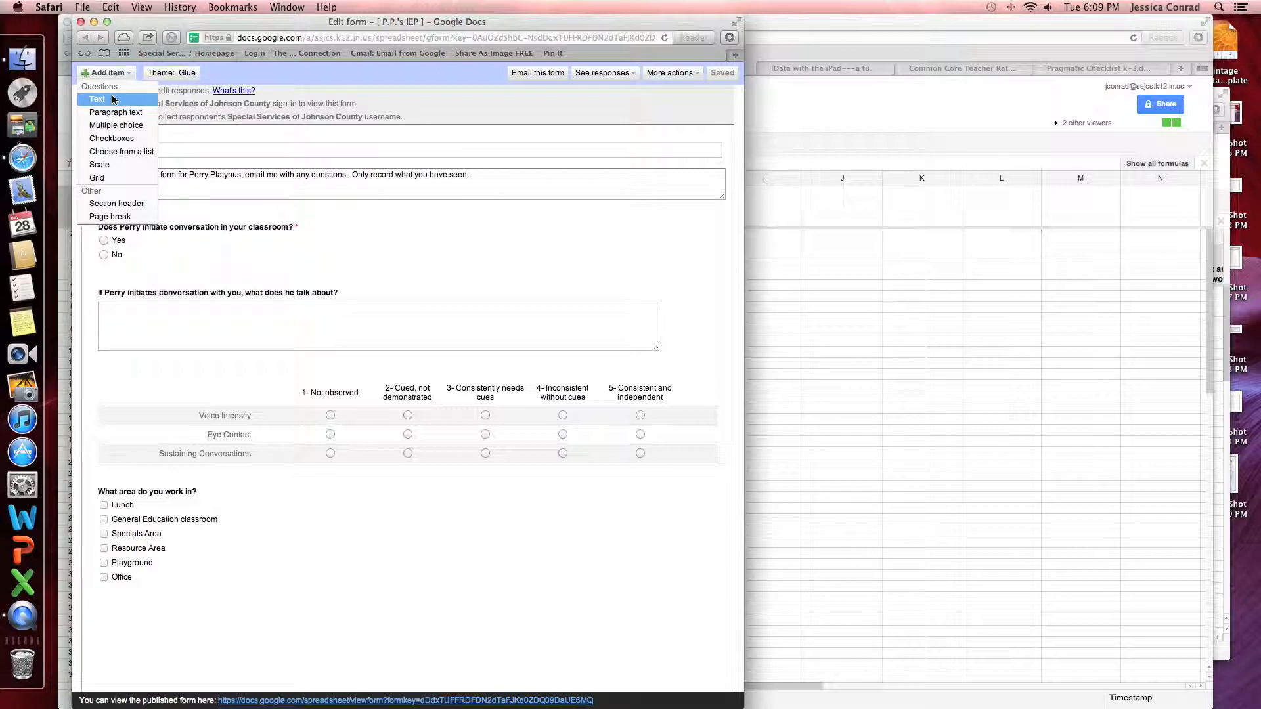
pyautogui.click(113, 100)
pyautogui.click(260, 581)
pyautogui.write('What is you name?')
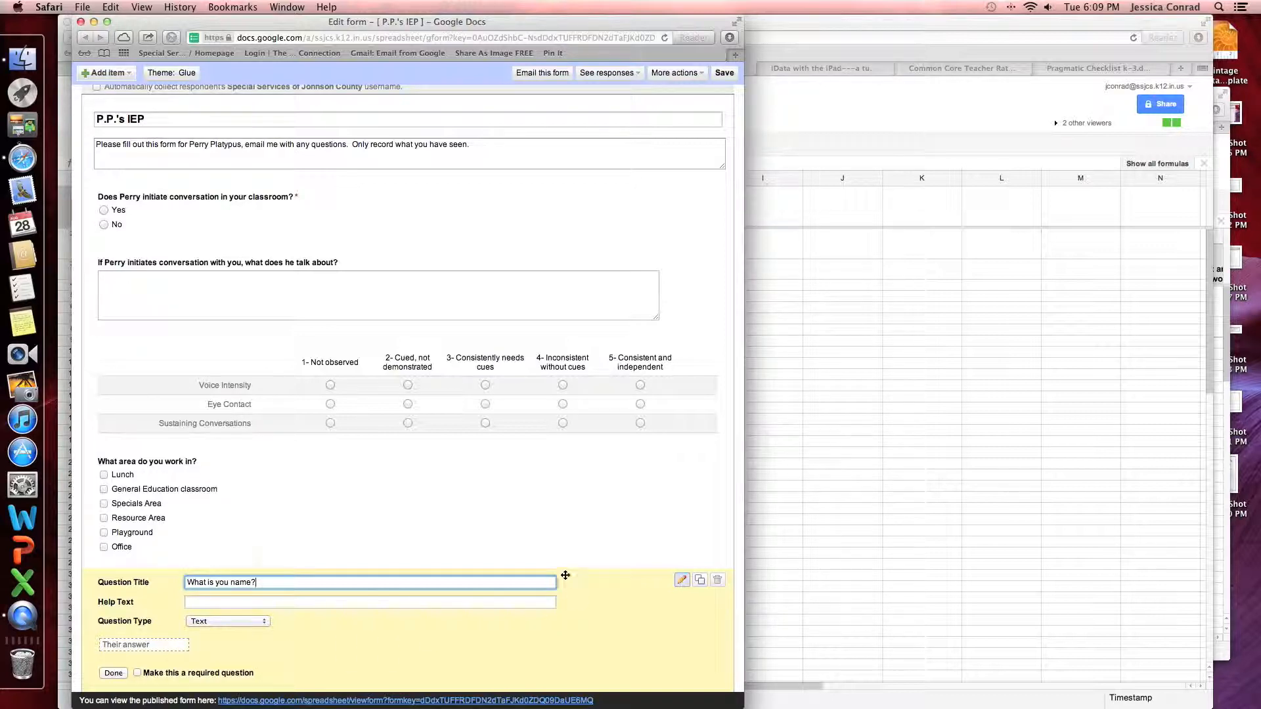
pyautogui.moveTo(390, 29); pyautogui.dragTo(537, 28)
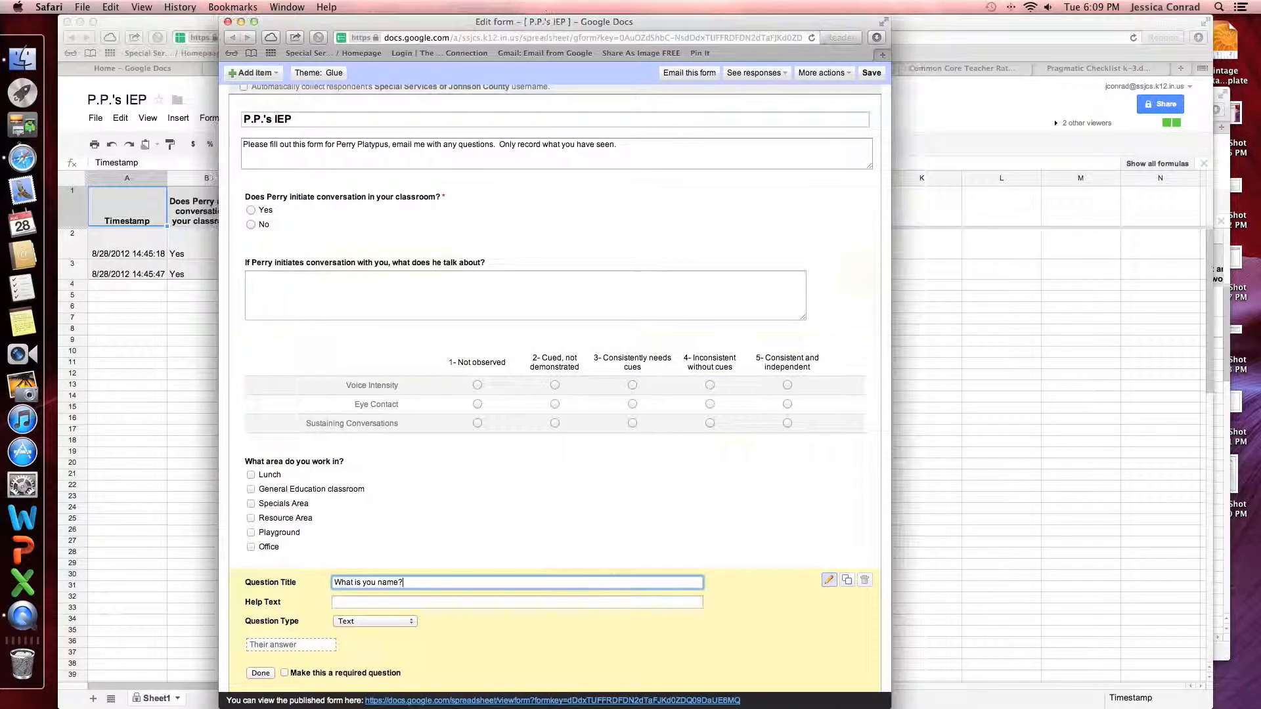
pyautogui.click(284, 674)
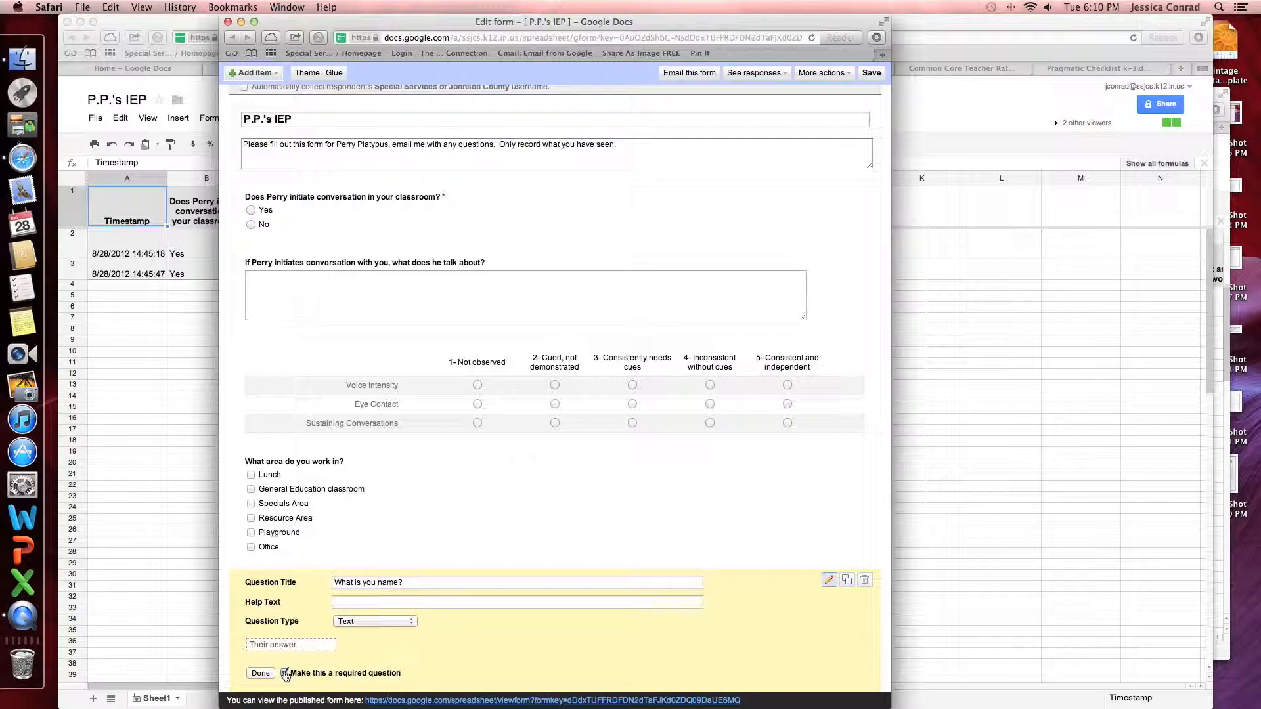
pyautogui.click(260, 674)
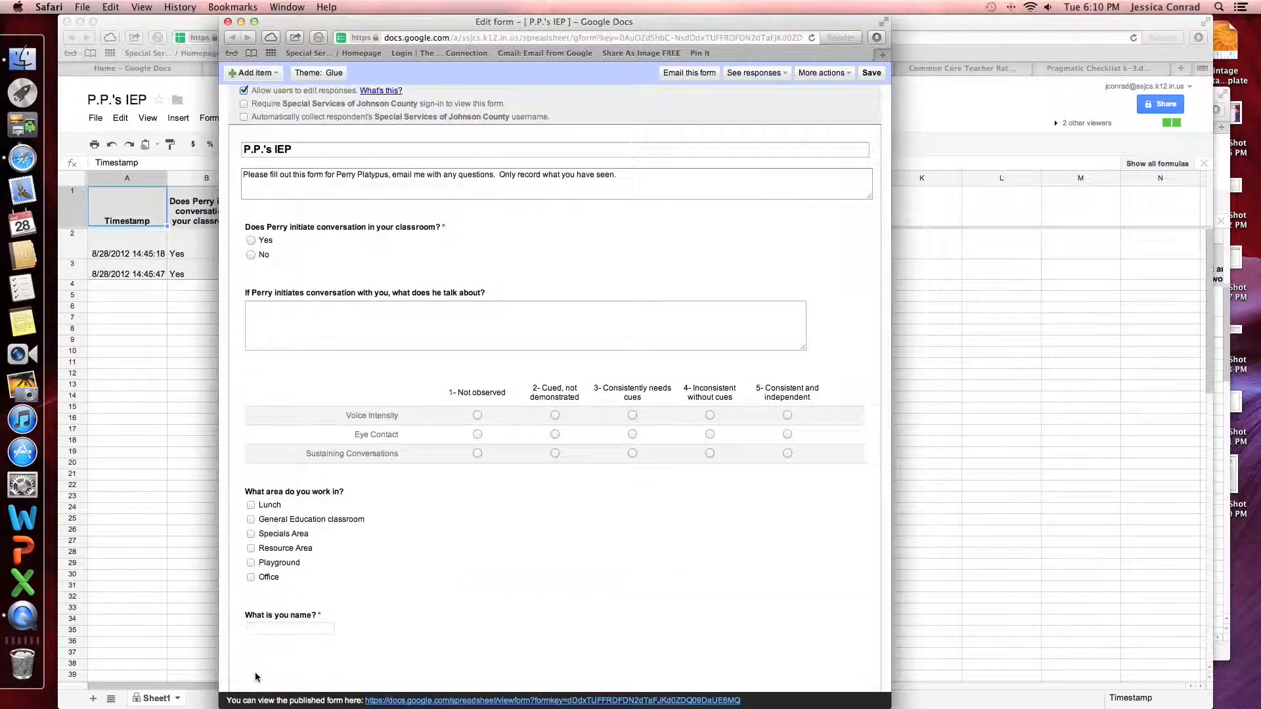
# Move the name question to the top of the form and preview the published form
pyautogui.moveTo(410, 627); pyautogui.dragTo(410, 173)
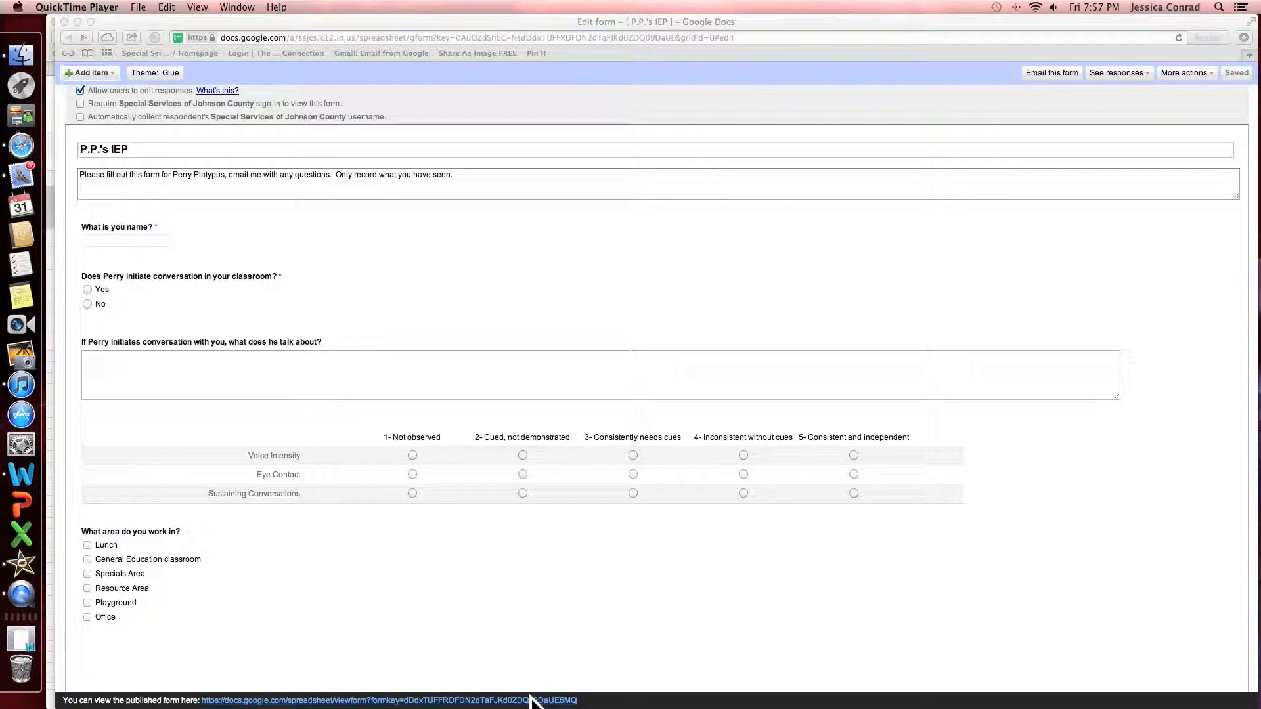
pyautogui.click(530, 701)
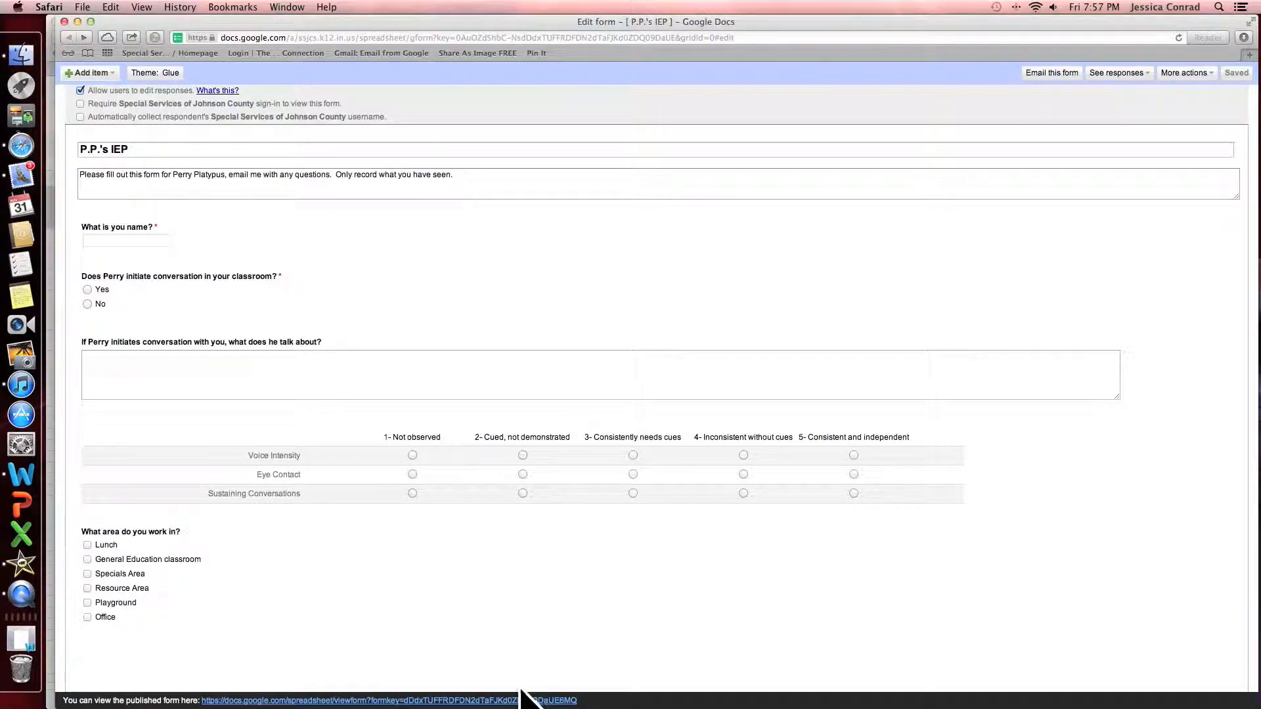
pyautogui.click(519, 701)
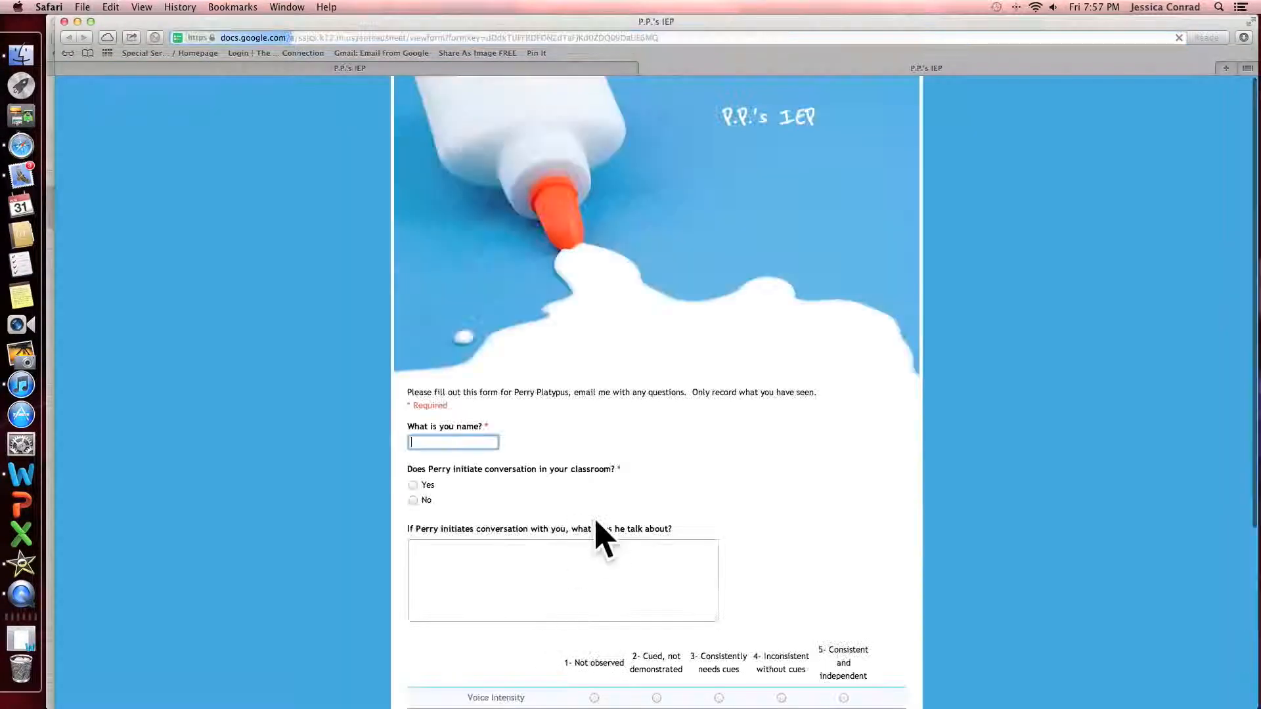
pyautogui.scroll(-5, 599, 534)
pyautogui.scroll(5, 596, 523)
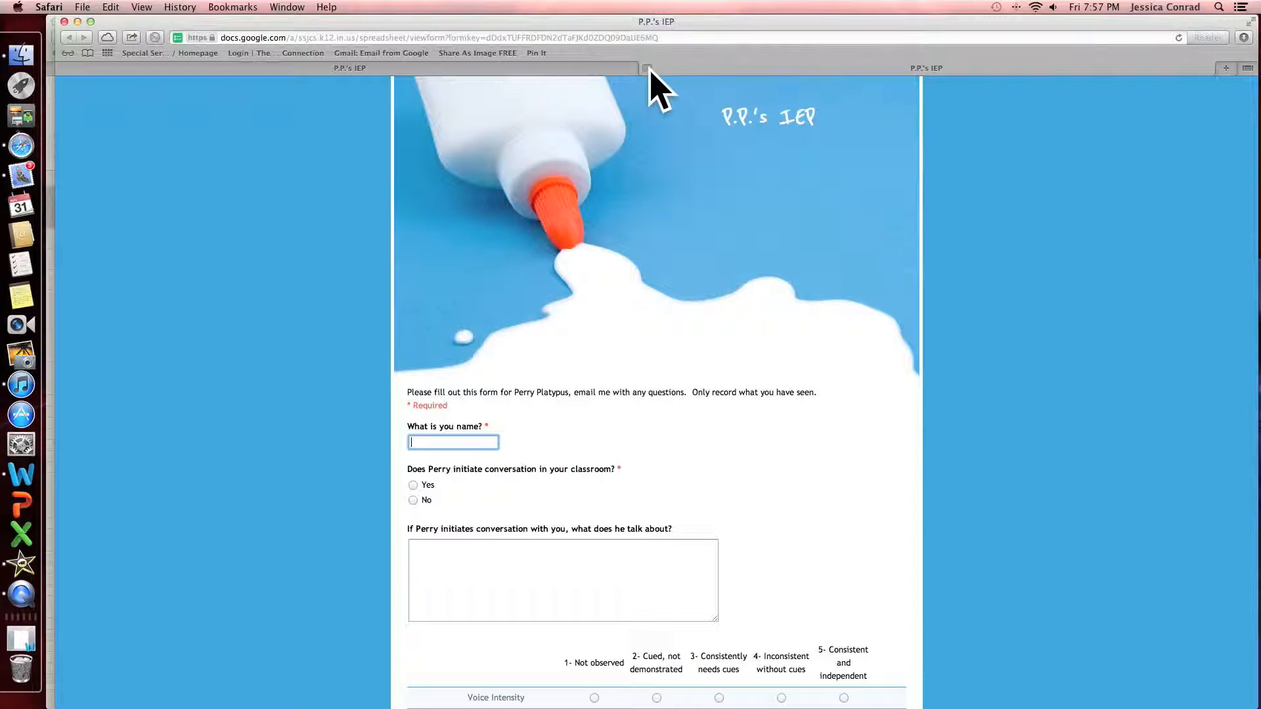
pyautogui.click(646, 68)
pyautogui.hscroll(-5, 516, 162)
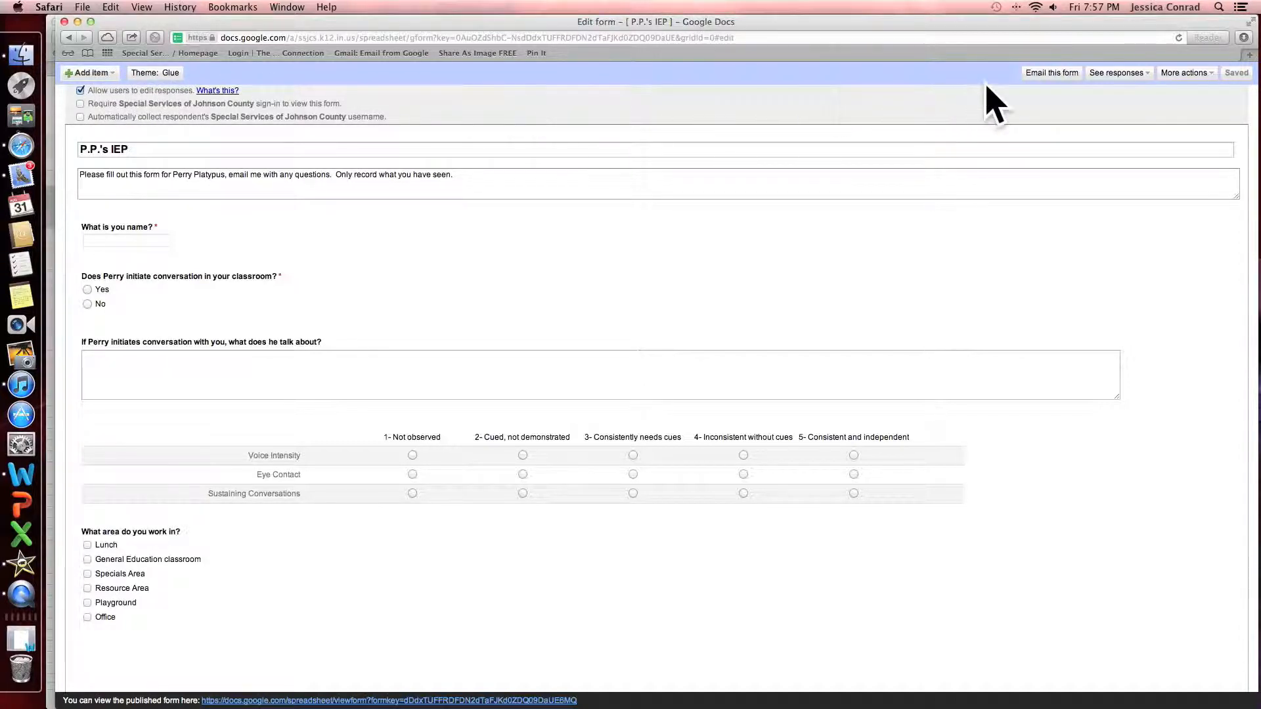
# Email the P.P.'s IEP form to the recipient's address with the form included in the message
pyautogui.click(1051, 75)
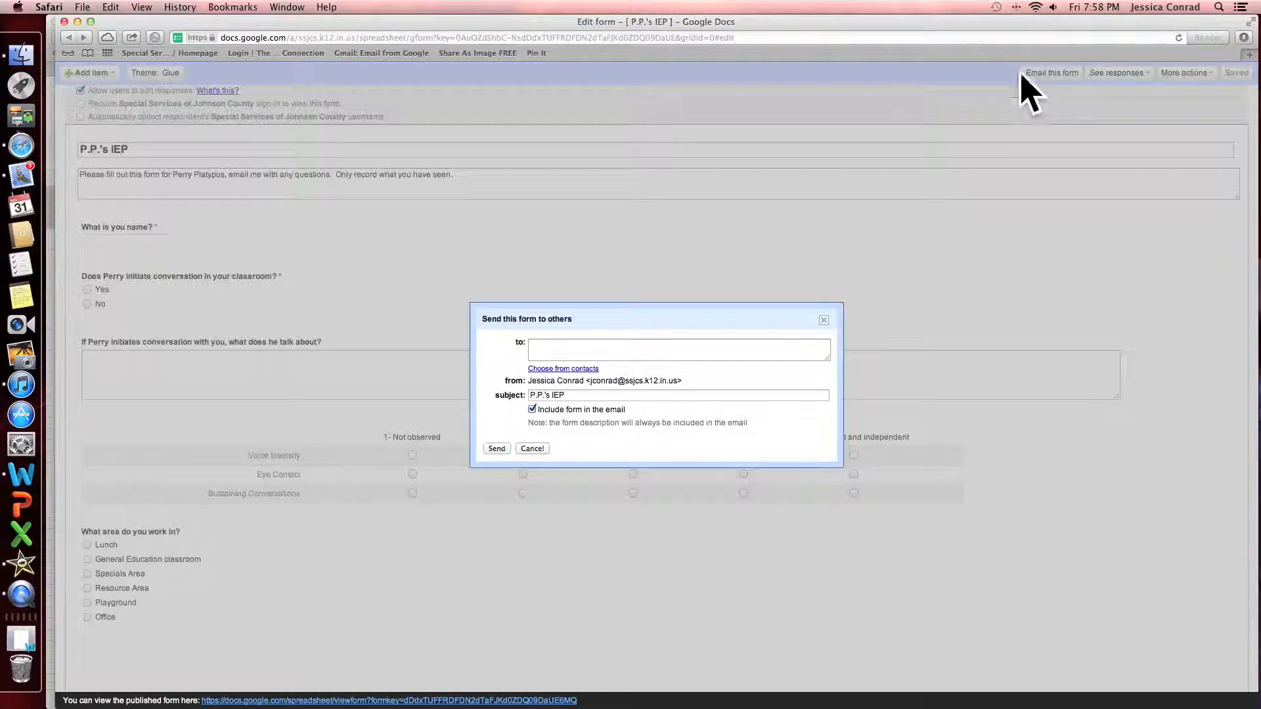
pyautogui.click(605, 346)
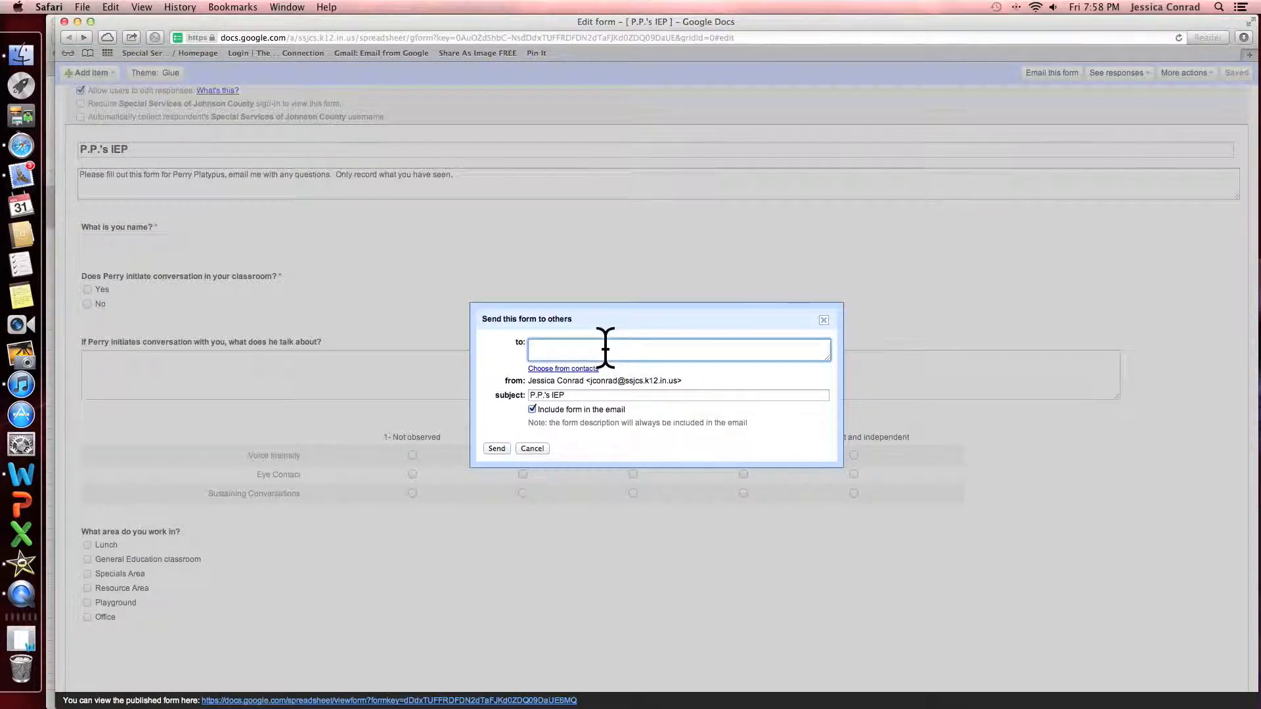
pyautogui.click(497, 449)
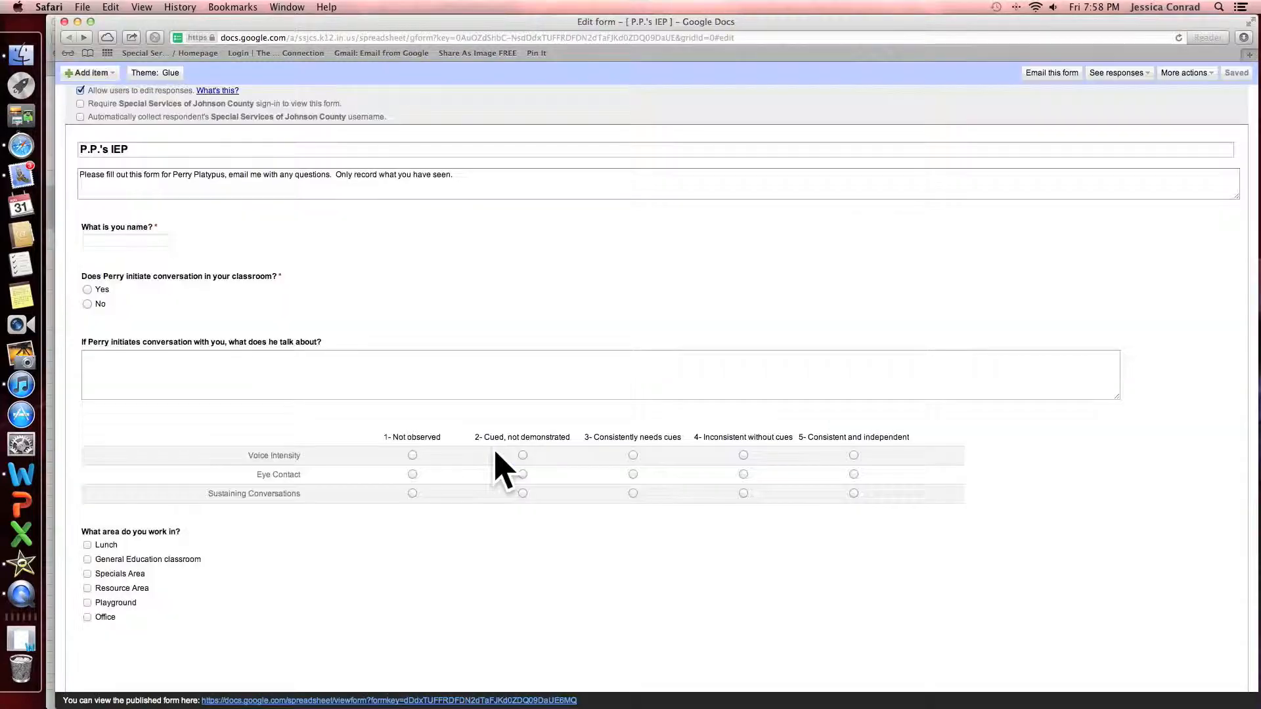
pyautogui.hotkey('ctrl', 'Up')
# Open the emailed form link, enter a name, answer Yes, and give 'family' as the conversation topic
pyautogui.click(1065, 553)
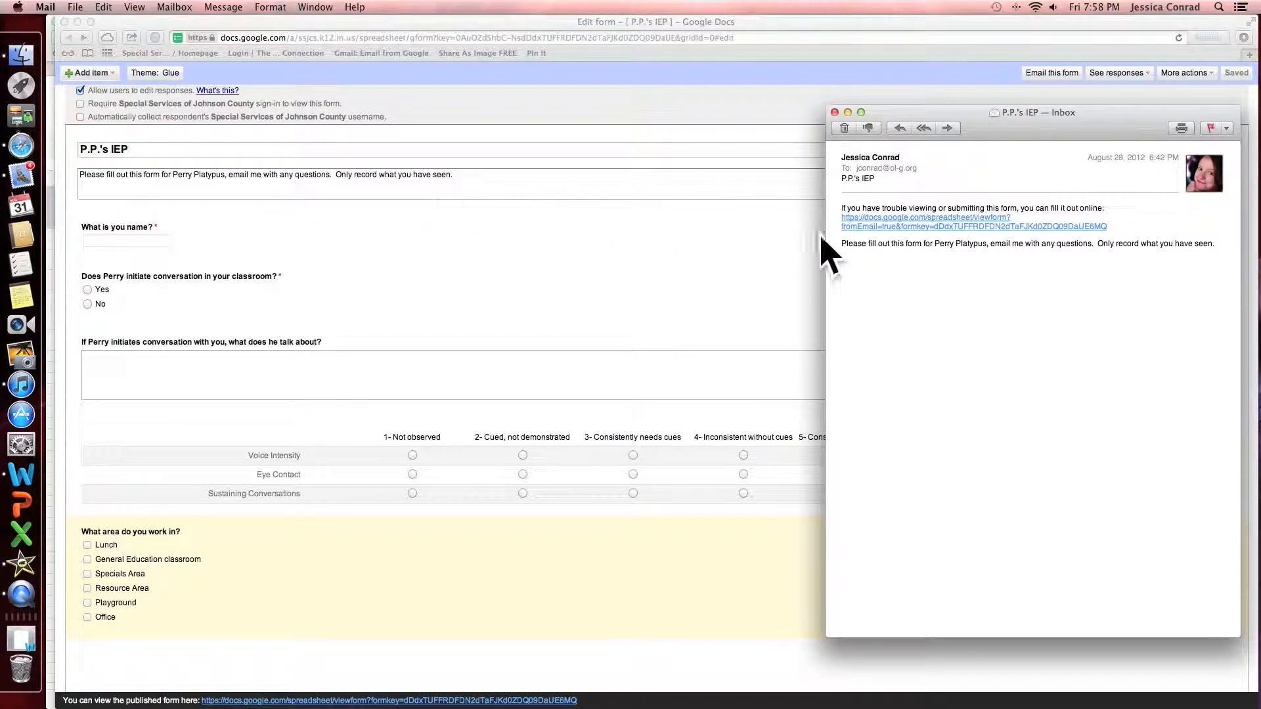
pyautogui.click(974, 220)
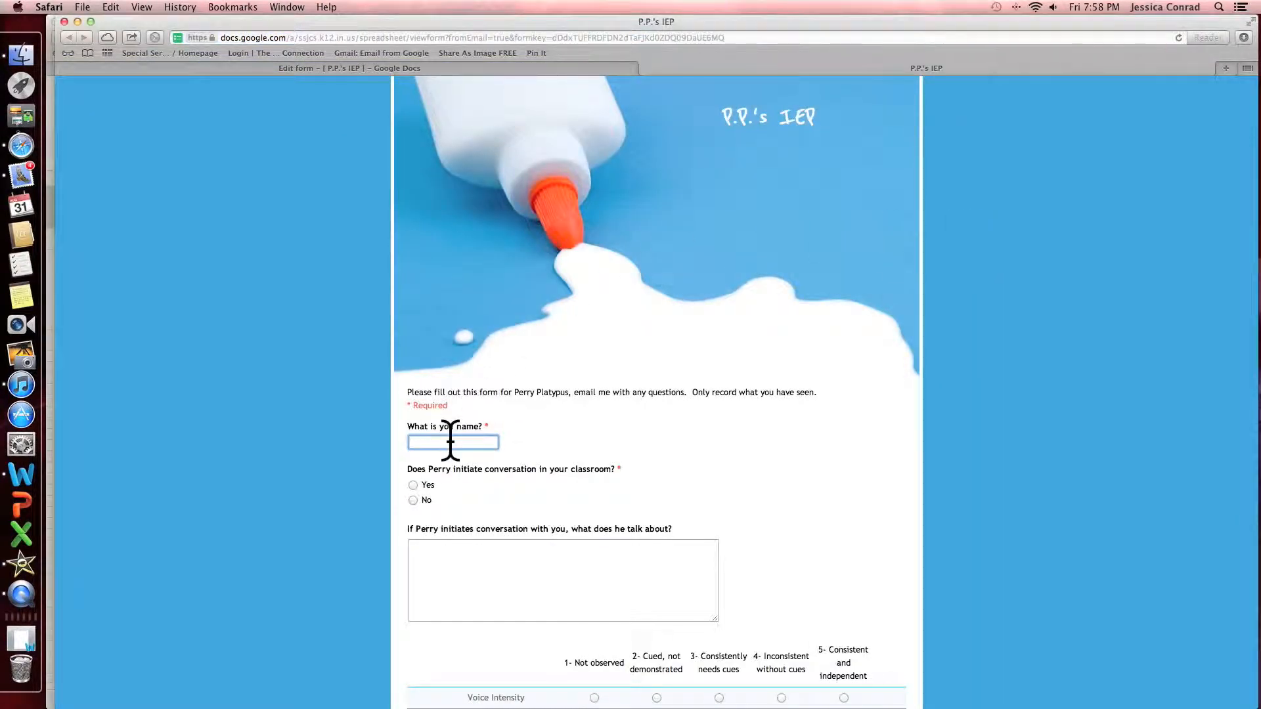
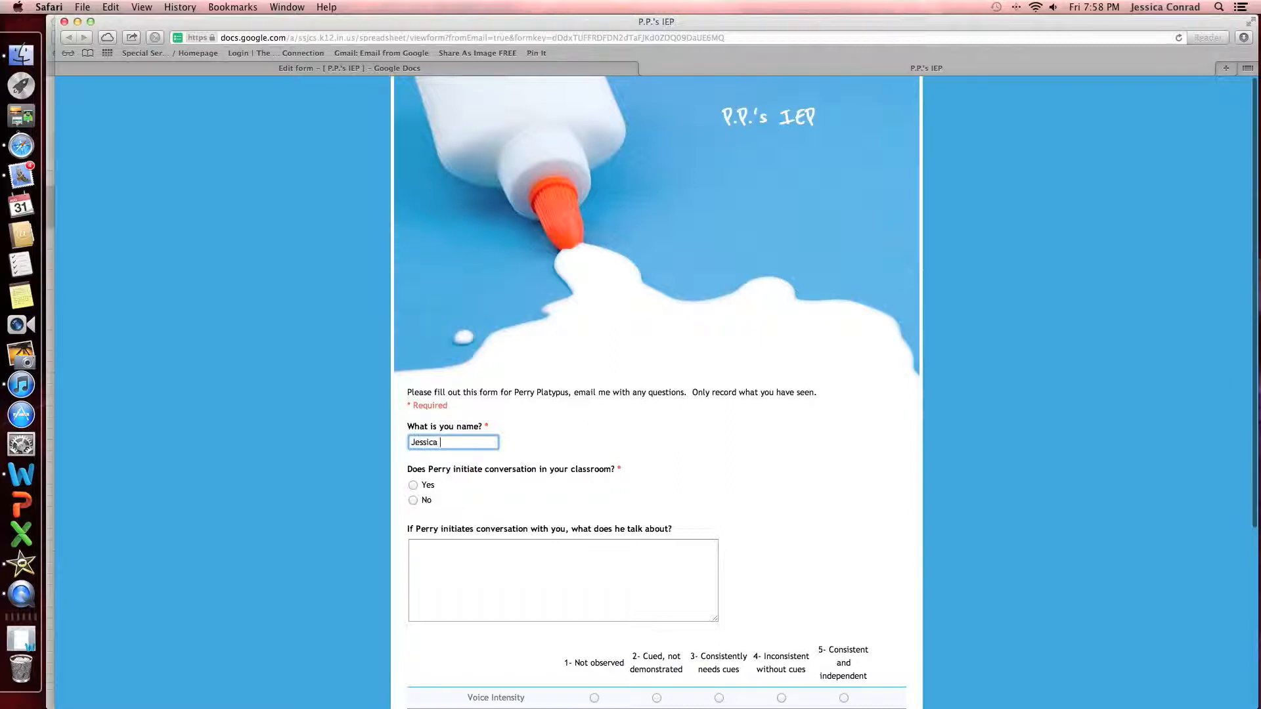
pyautogui.click(414, 486)
pyautogui.click(413, 485)
pyautogui.scroll(-3, 416, 499)
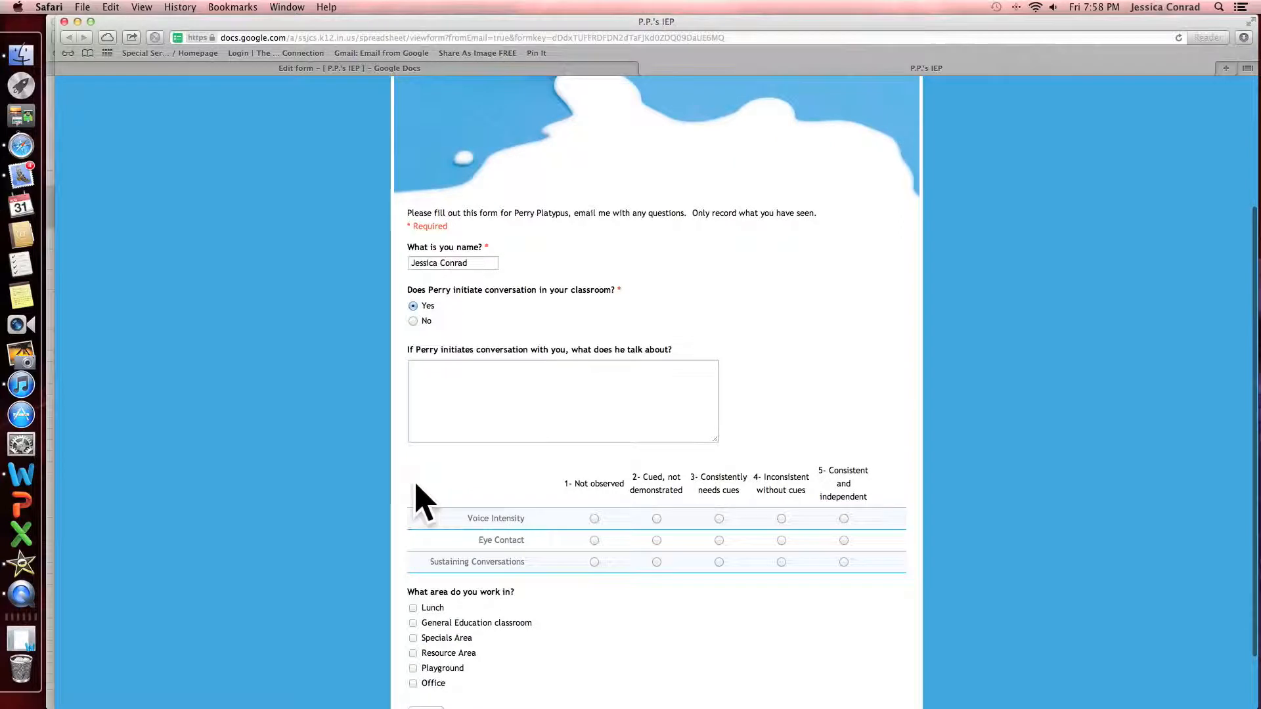
pyautogui.click(447, 408)
pyautogui.write('family')
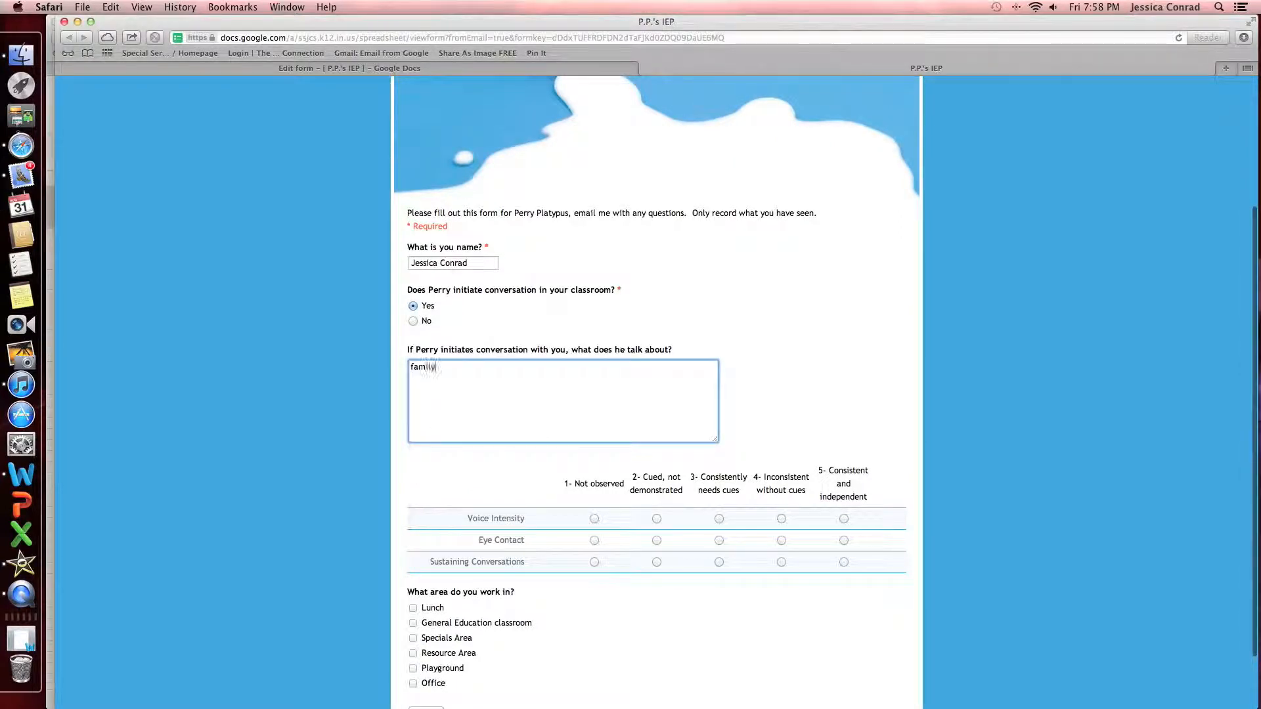
# Rate Voice Intensity, Eye Contact and Sustaining Conversations '1- Not observed', tick Resource Area and Playground, and submit
pyautogui.click(594, 519)
pyautogui.click(594, 541)
pyautogui.click(594, 562)
pyautogui.scroll(-2, 596, 571)
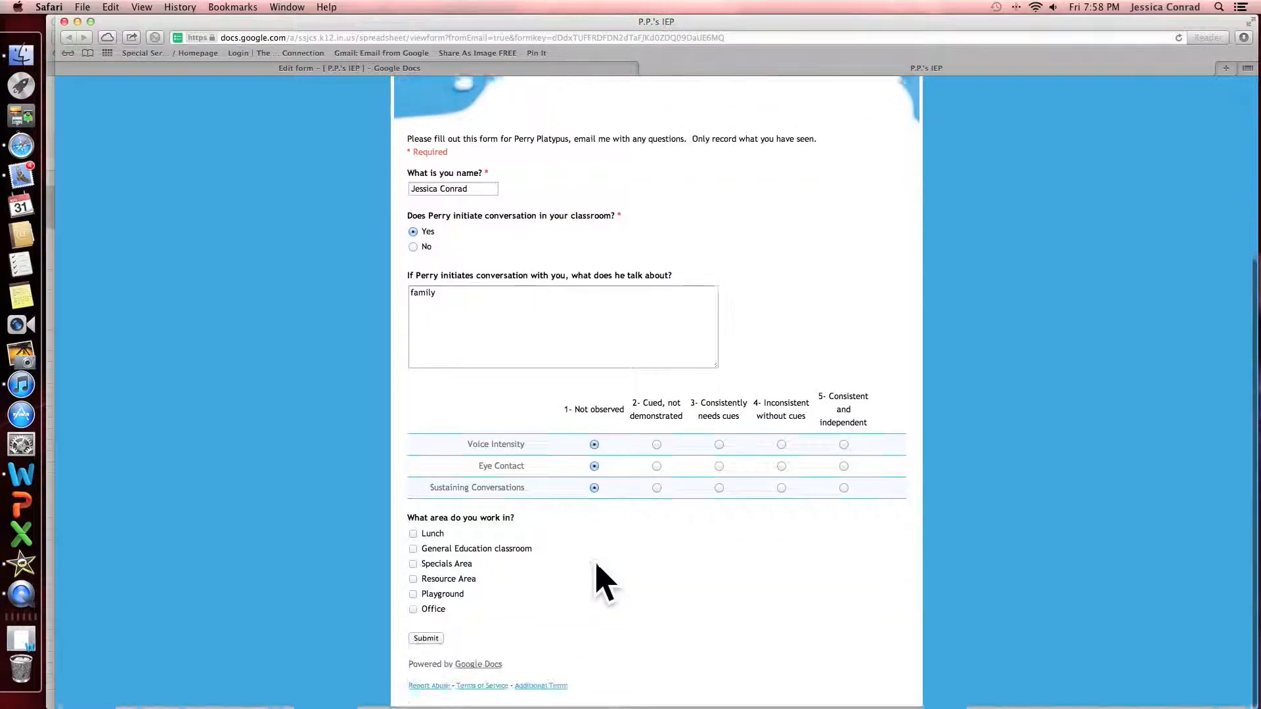
pyautogui.click(413, 581)
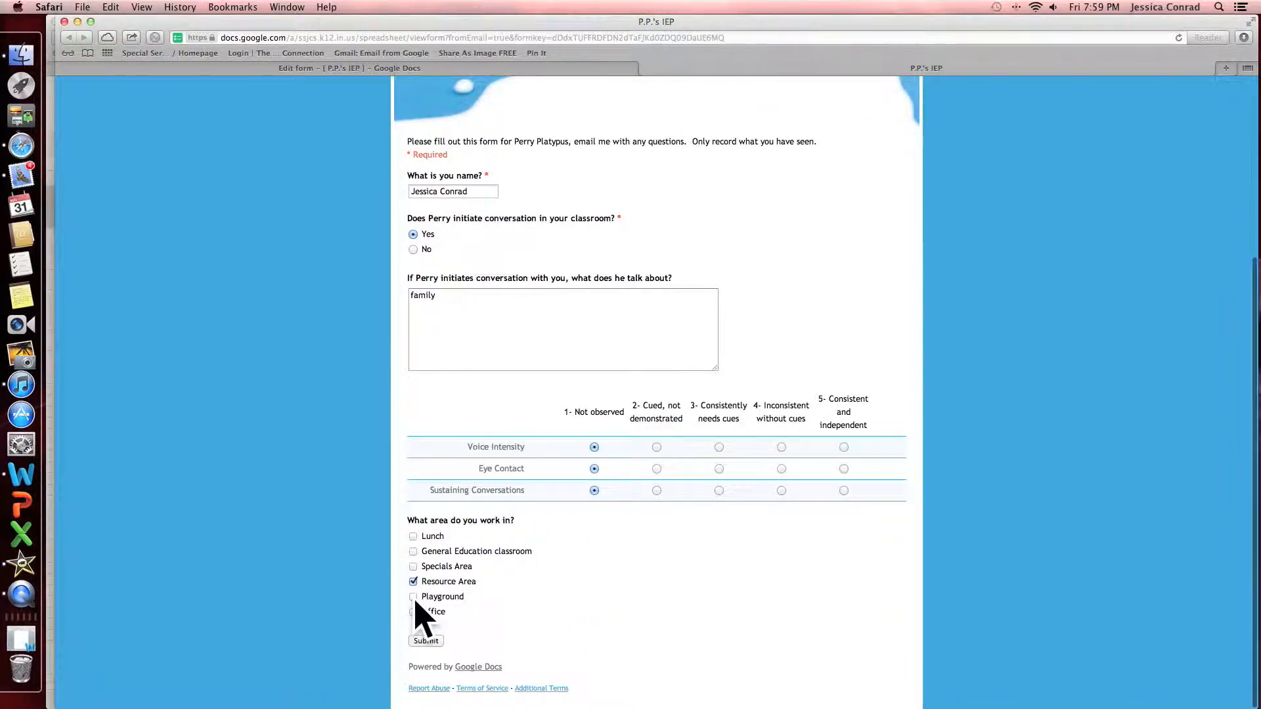
pyautogui.click(413, 596)
pyautogui.click(426, 641)
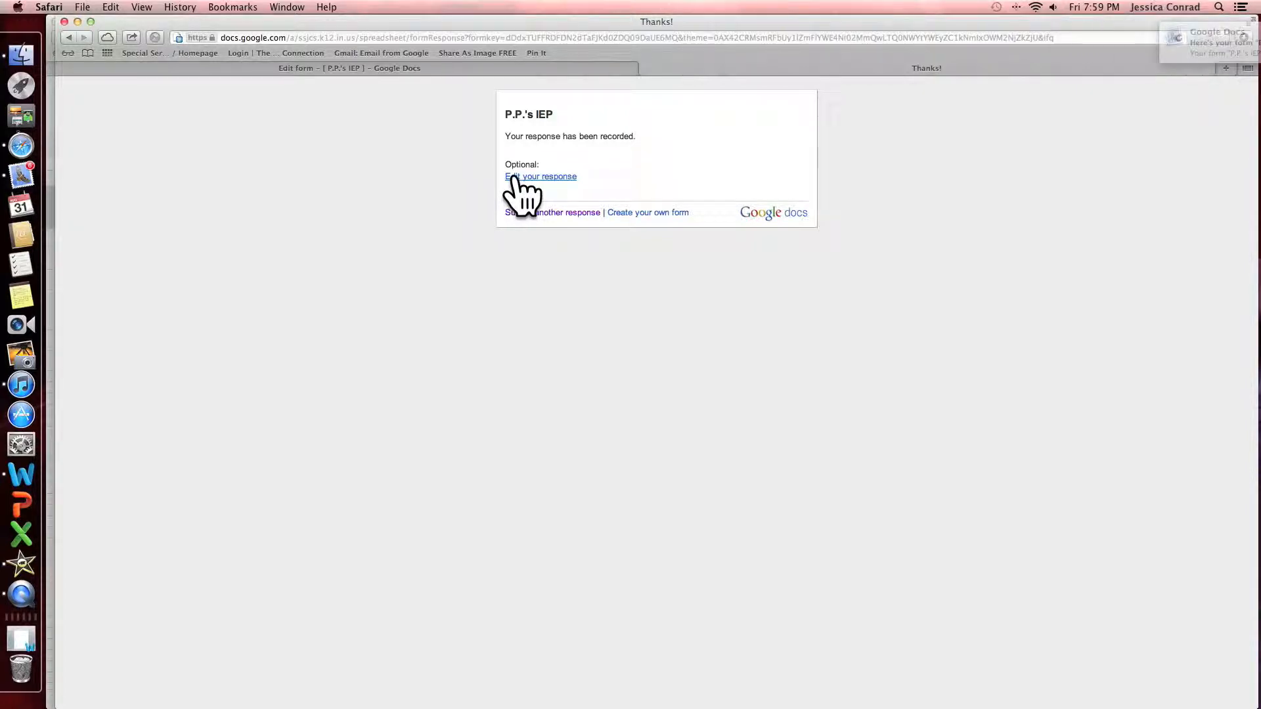
# Change the topics to 'family, toys' and Eye Contact to '3- Consistently needs cues', then resubmit
pyautogui.click(514, 177)
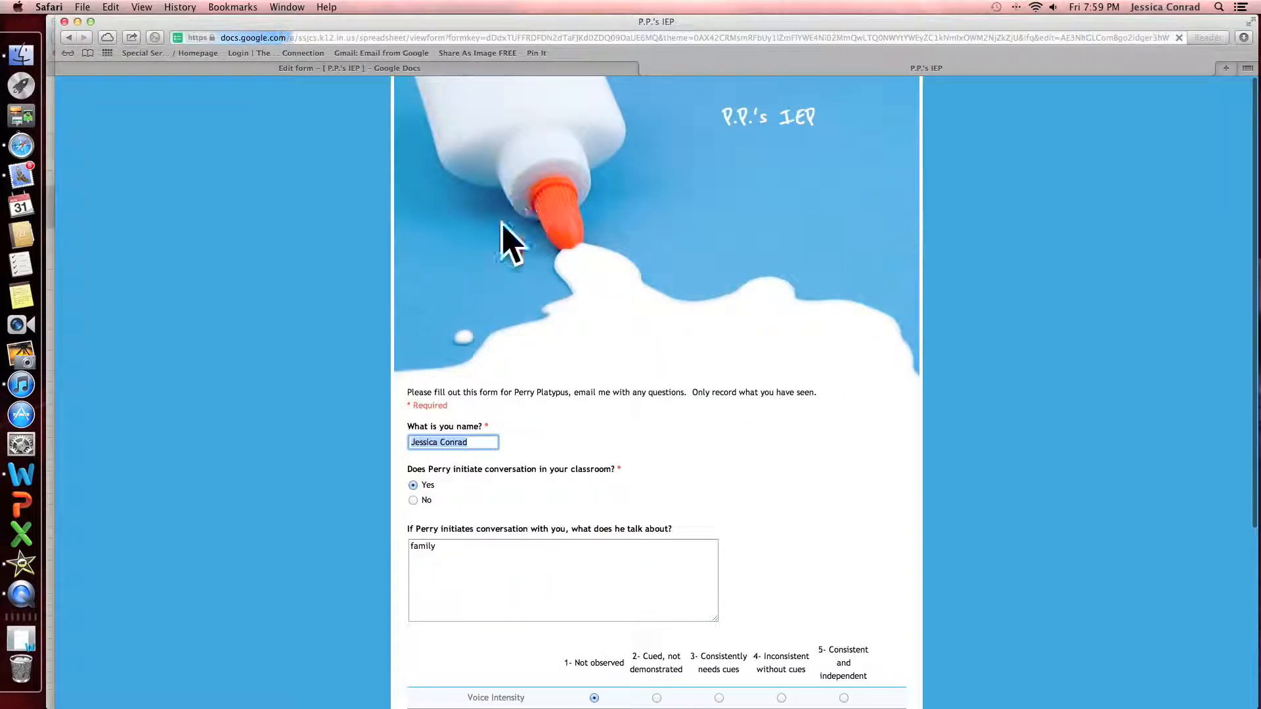
pyautogui.scroll(-5, 525, 263)
pyautogui.click(515, 308)
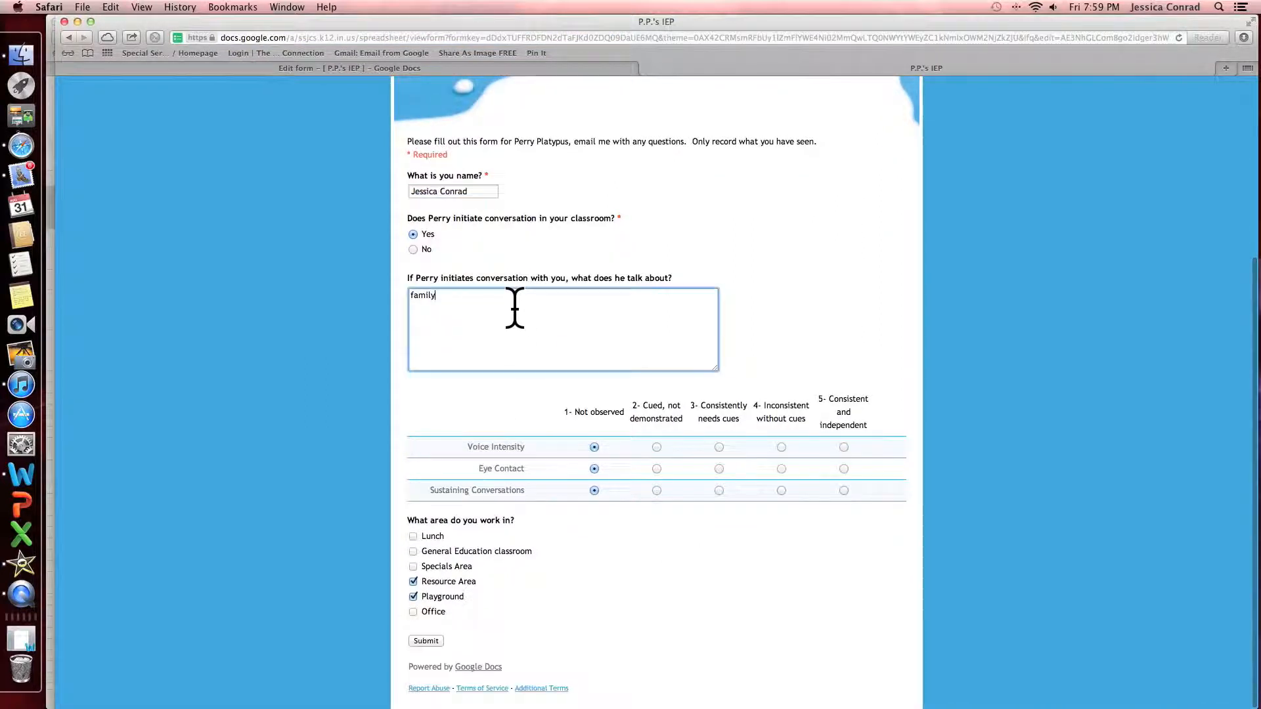
pyautogui.write(', toys')
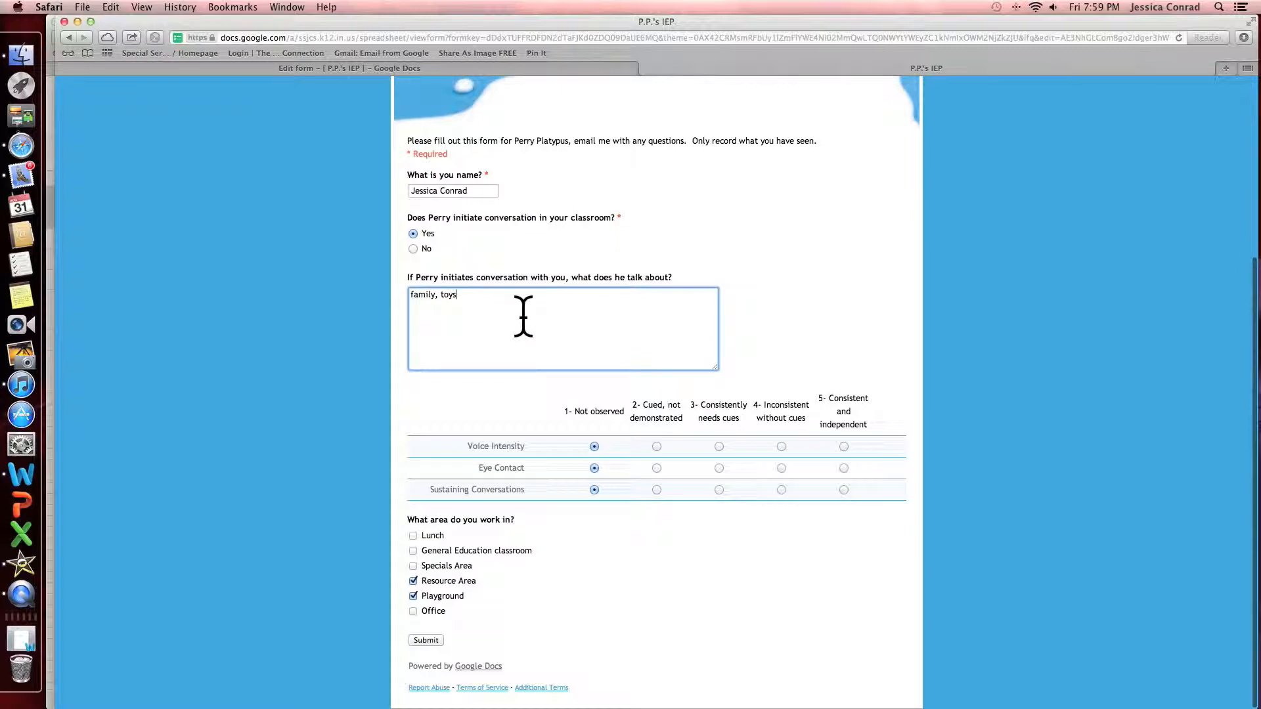
pyautogui.click(718, 469)
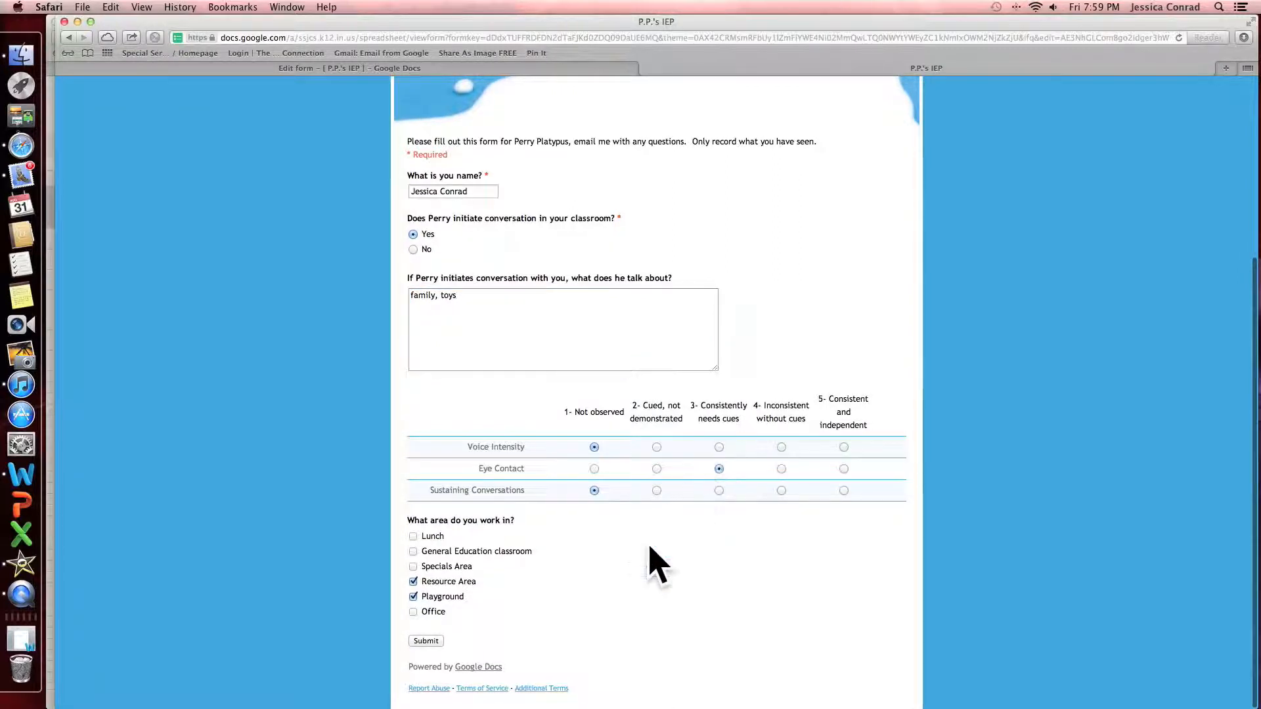
pyautogui.click(424, 641)
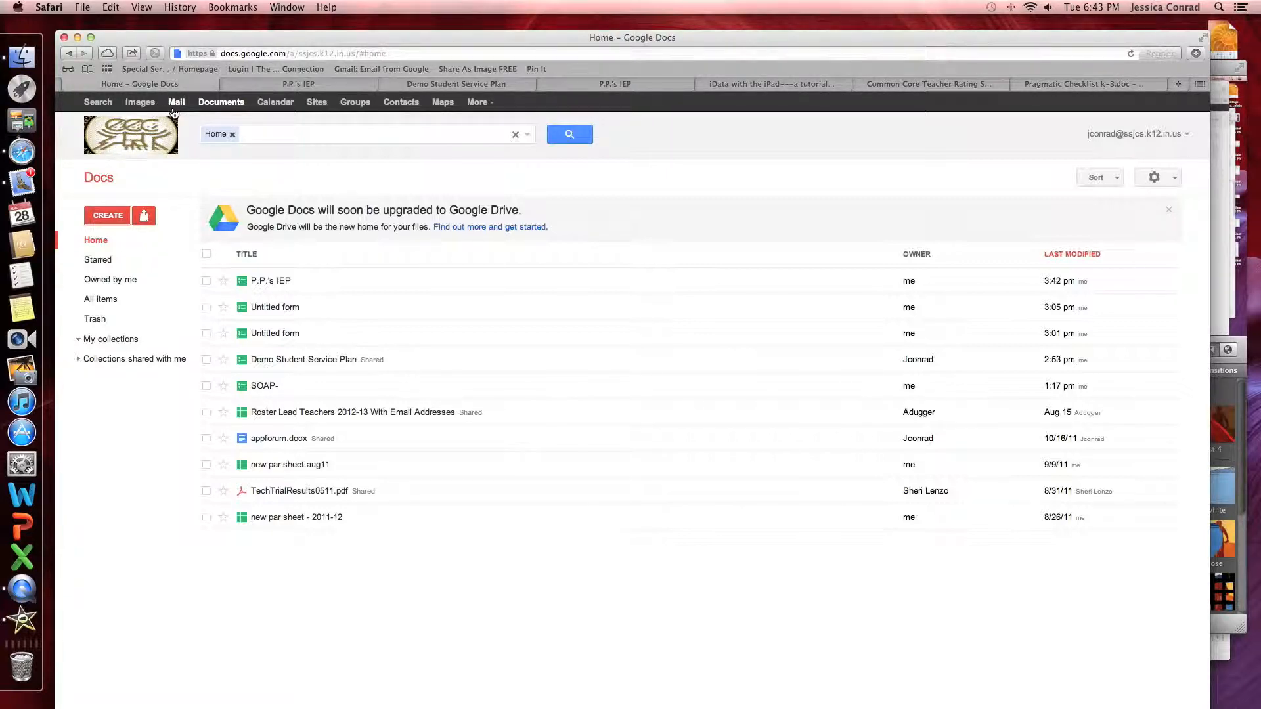
# Open the P.P.'s IEP response spreadsheet from the Google Docs list
pyautogui.click(264, 282)
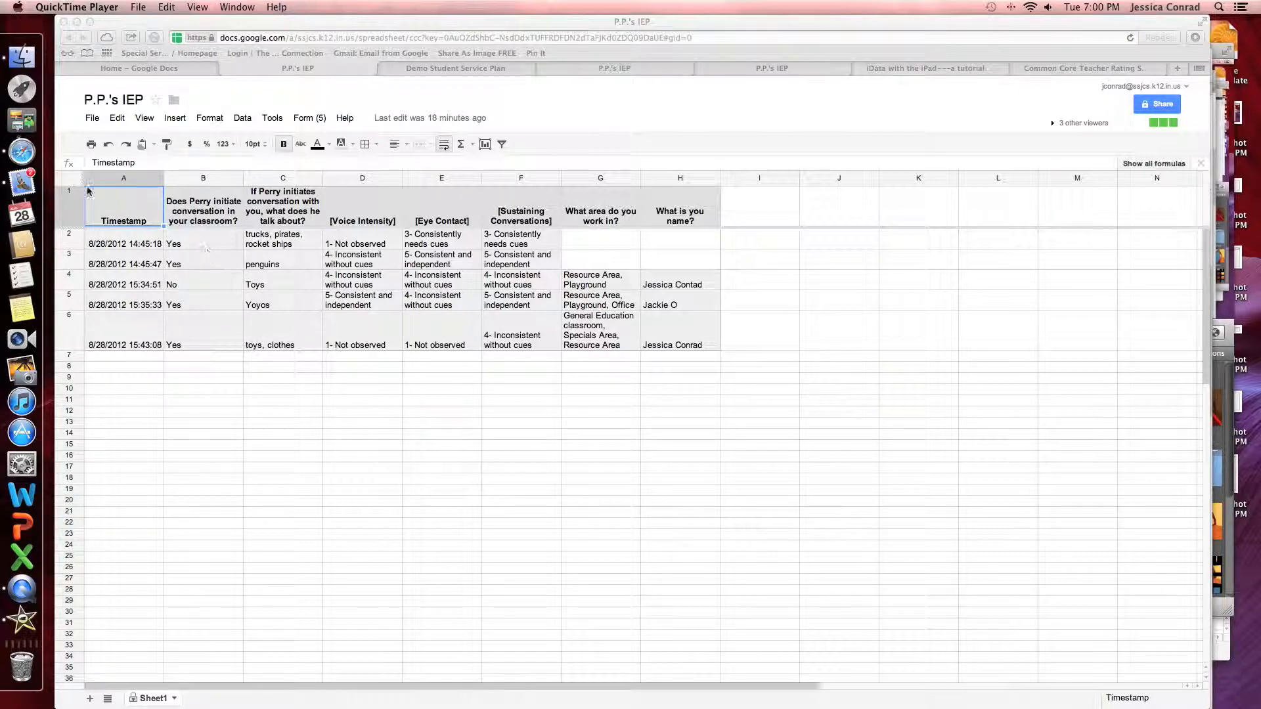
pyautogui.click(94, 118)
pyautogui.click(93, 118)
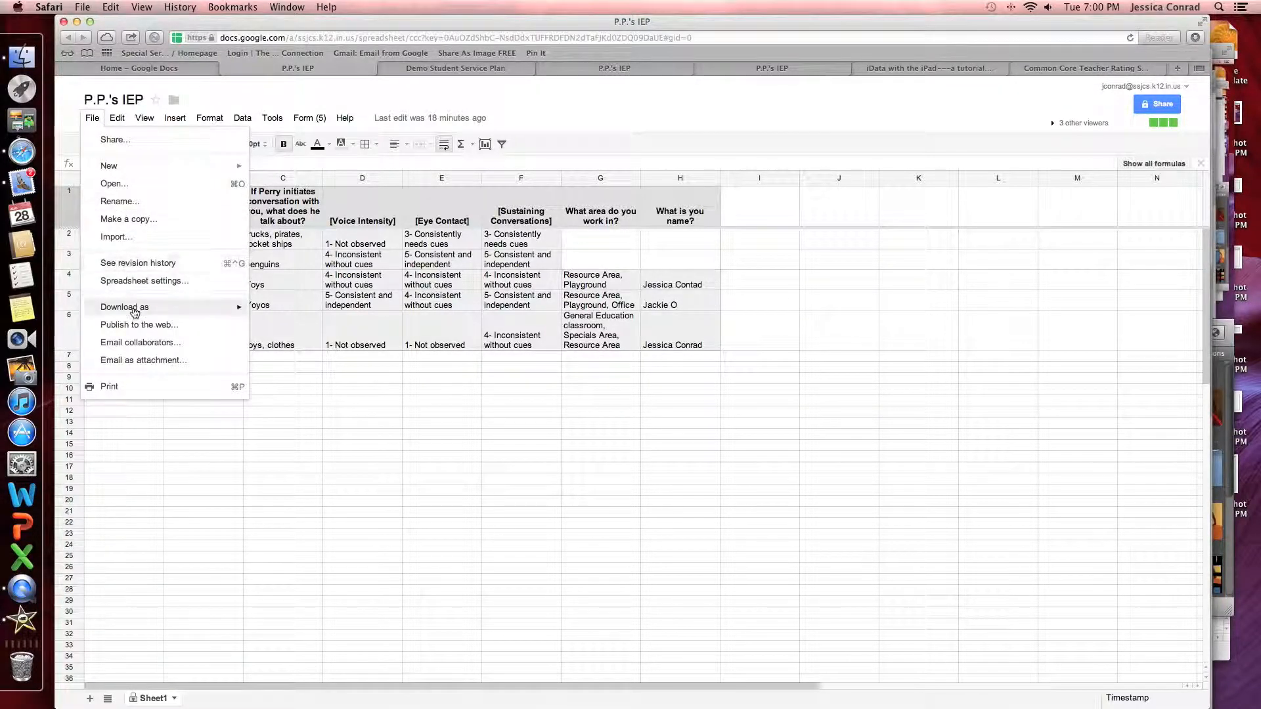
# Review who has access to the P.P.'s IEP spreadsheet in File > Share, then close the sharing settings
pyautogui.moveTo(232, 307)
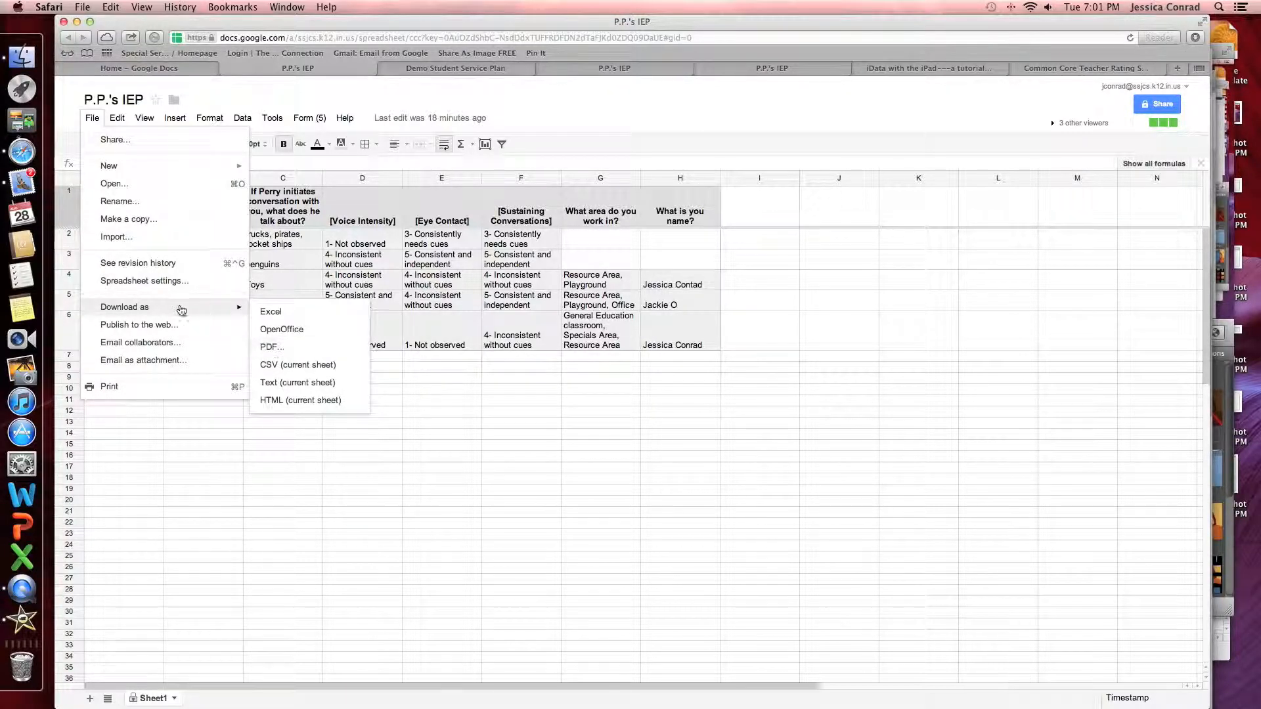
pyautogui.click(107, 140)
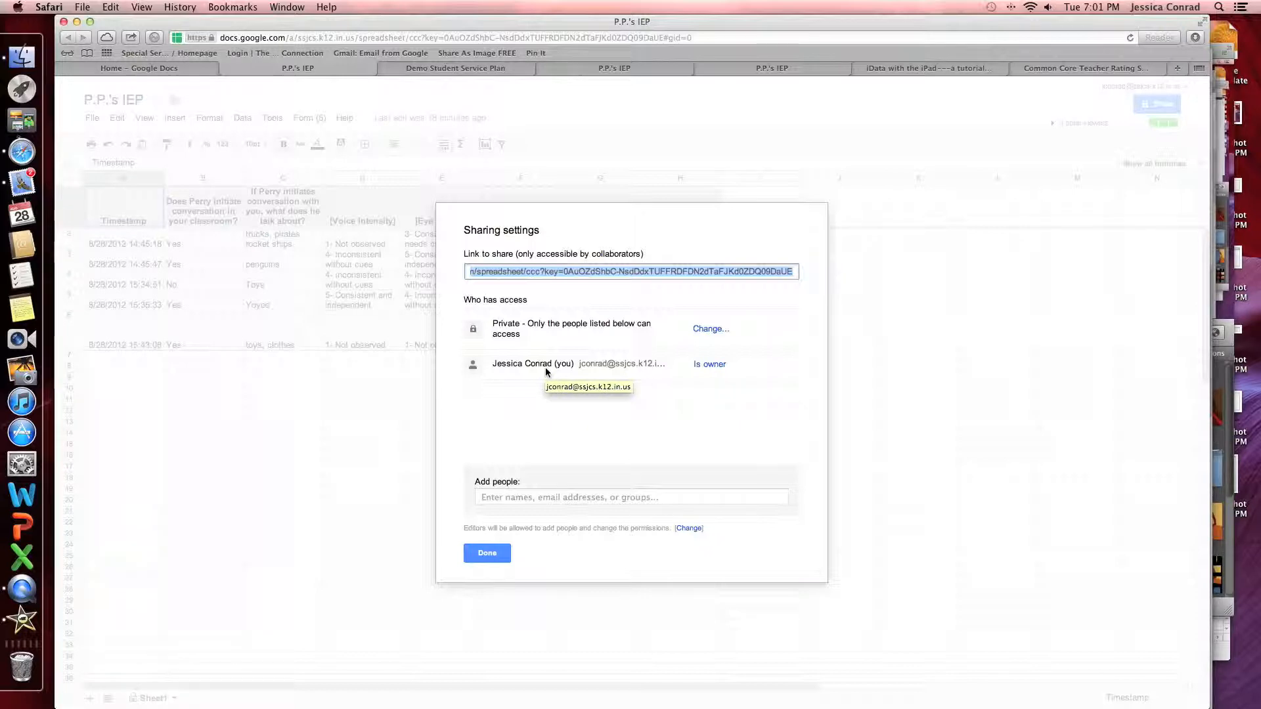
pyautogui.click(487, 553)
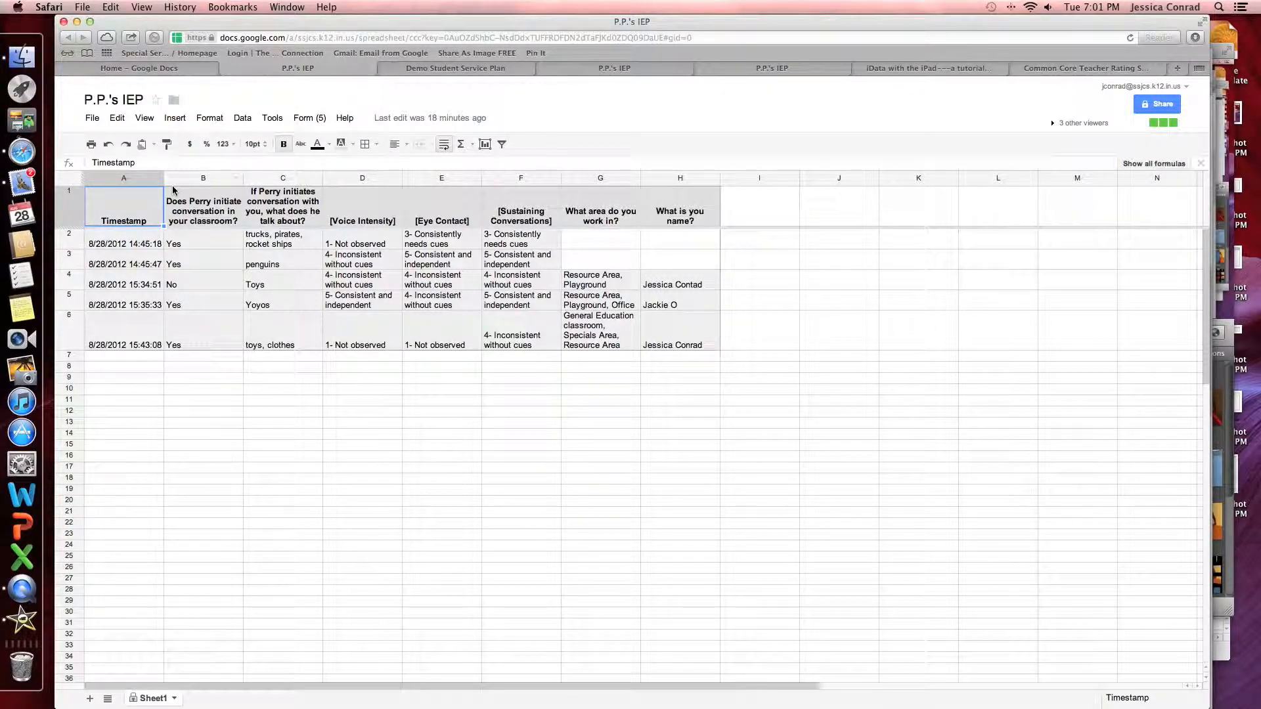
pyautogui.click(97, 118)
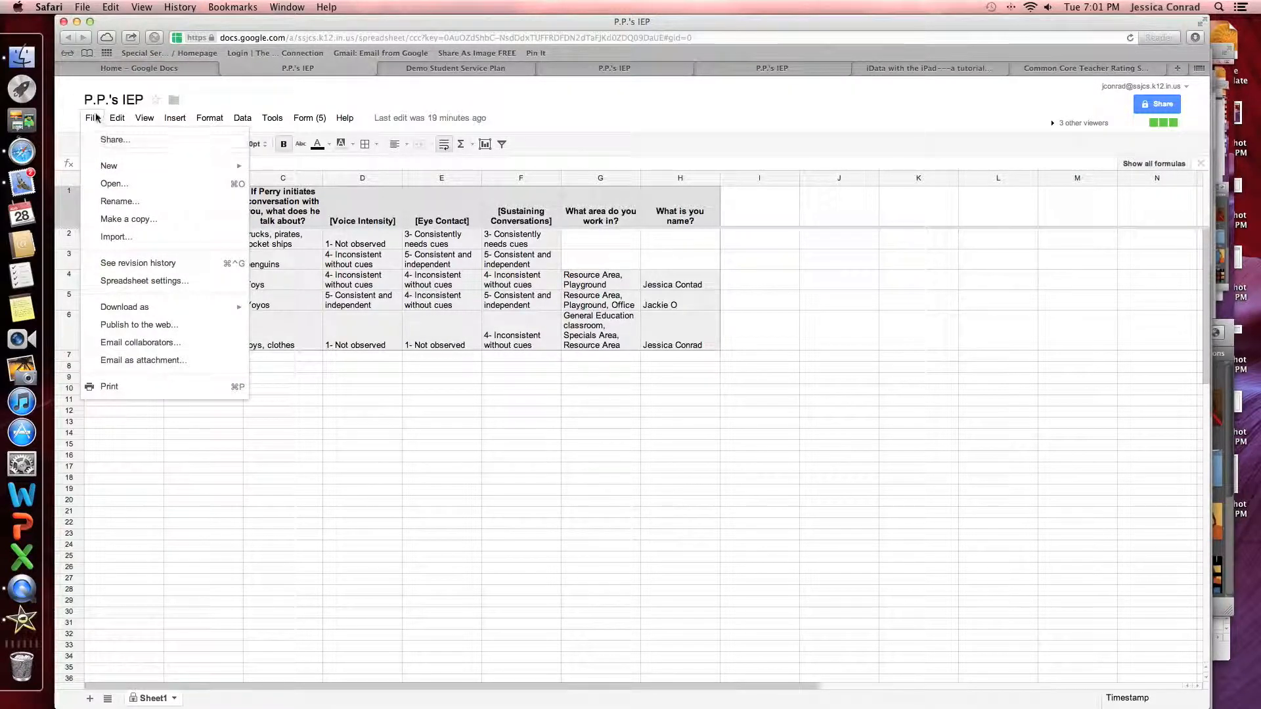
pyautogui.click(93, 120)
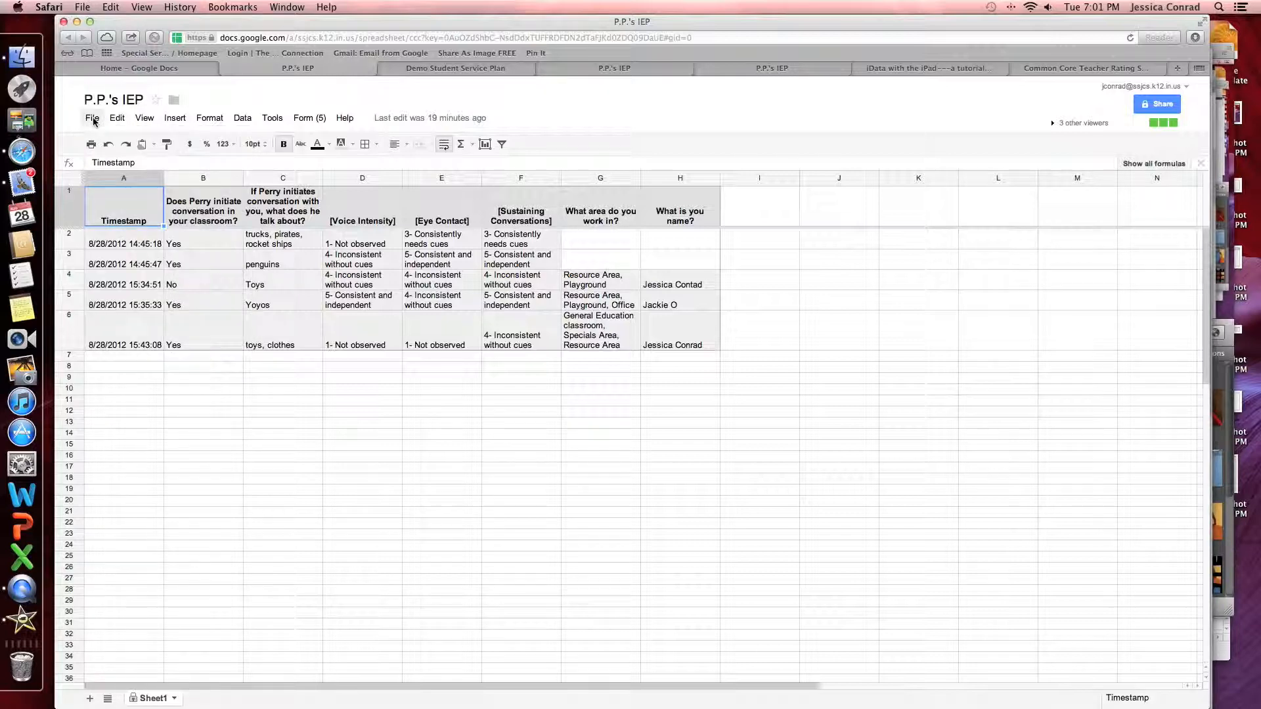
pyautogui.click(311, 121)
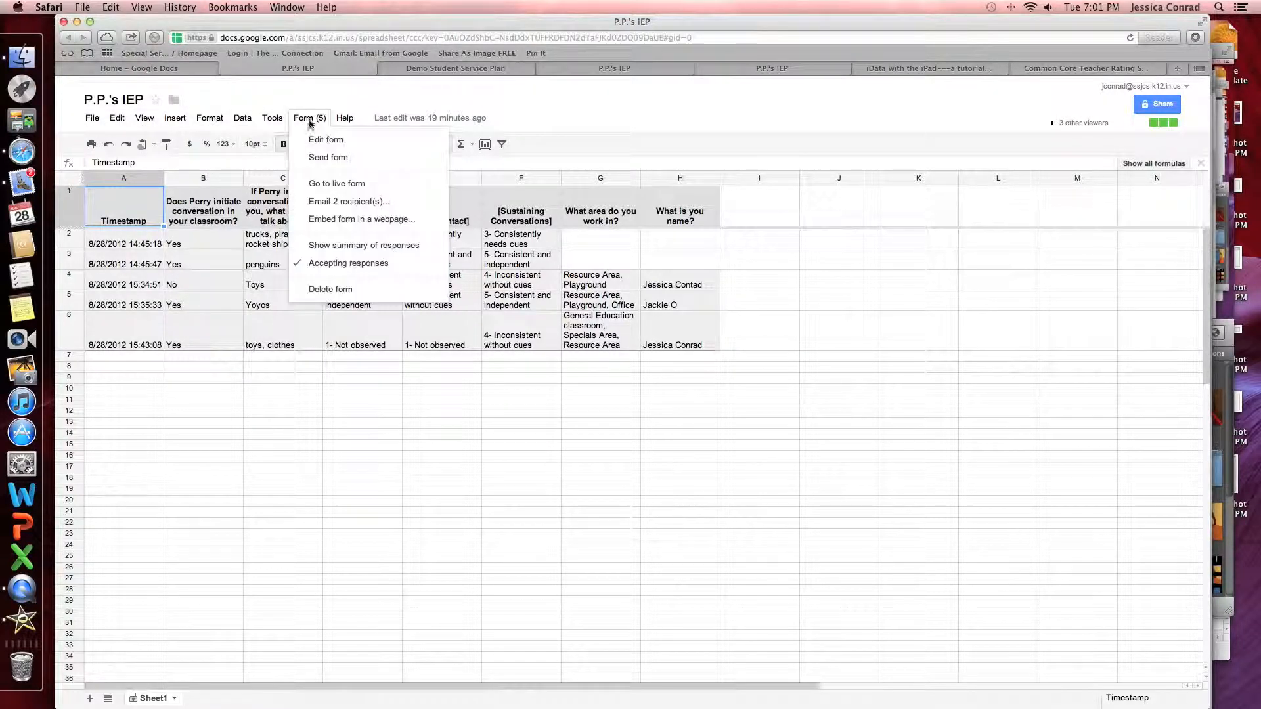
pyautogui.click(324, 247)
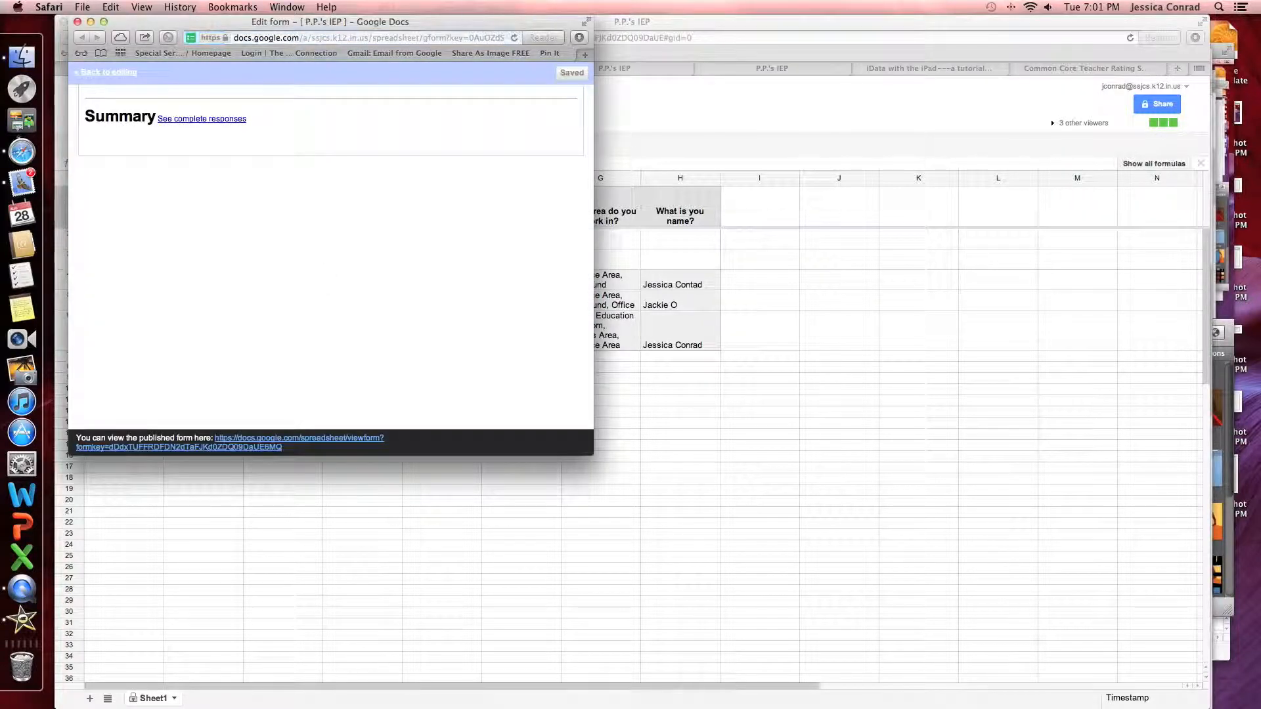
pyautogui.scroll(-10, 323, 250)
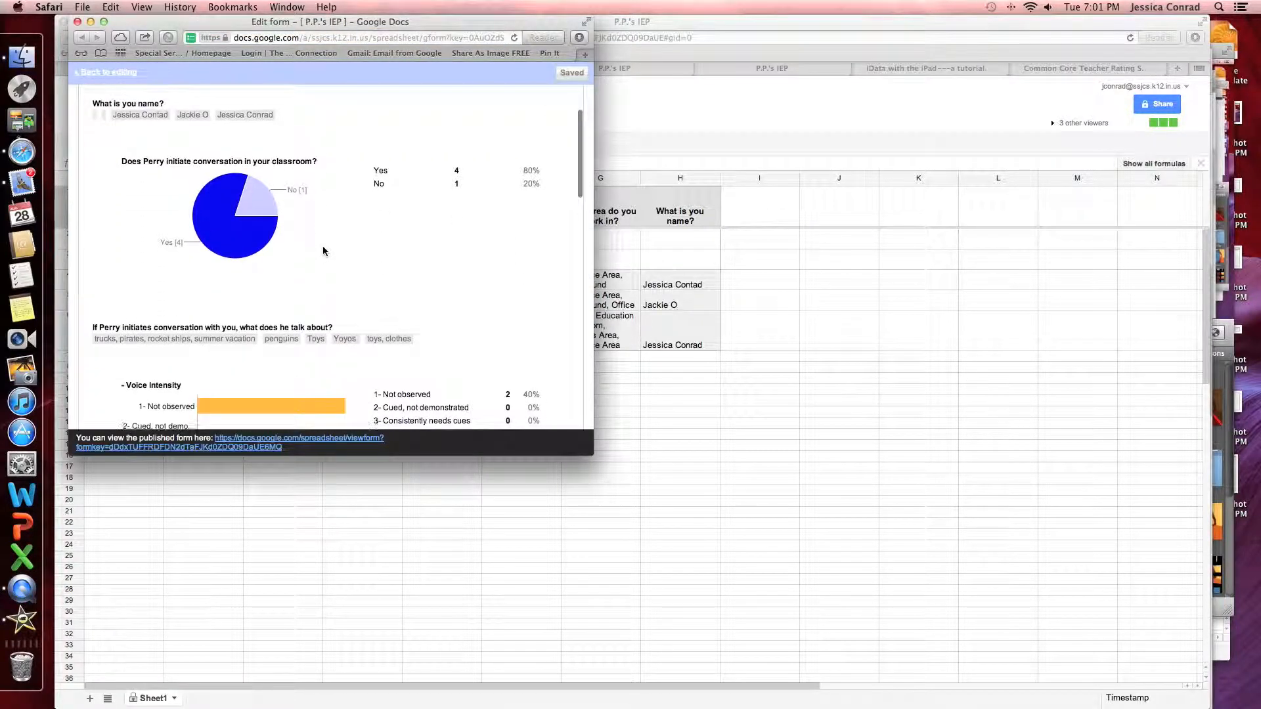
pyautogui.scroll(-18, 323, 250)
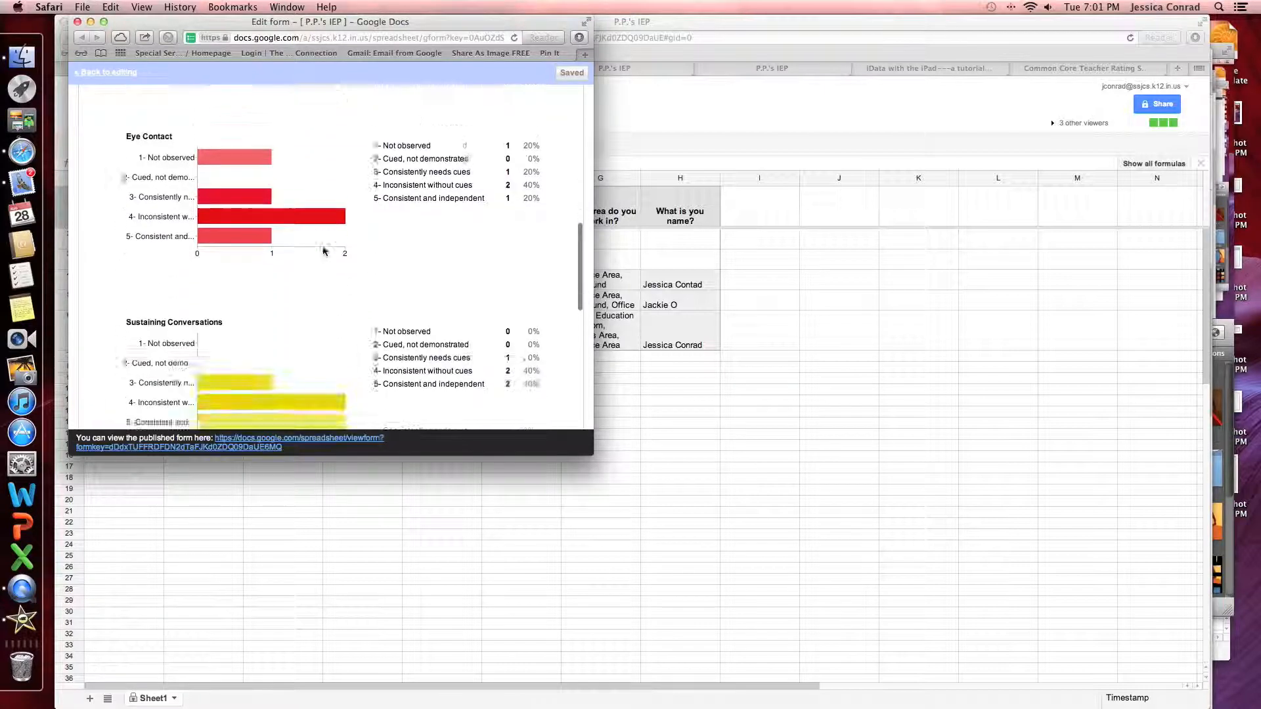
pyautogui.scroll(-4, 323, 250)
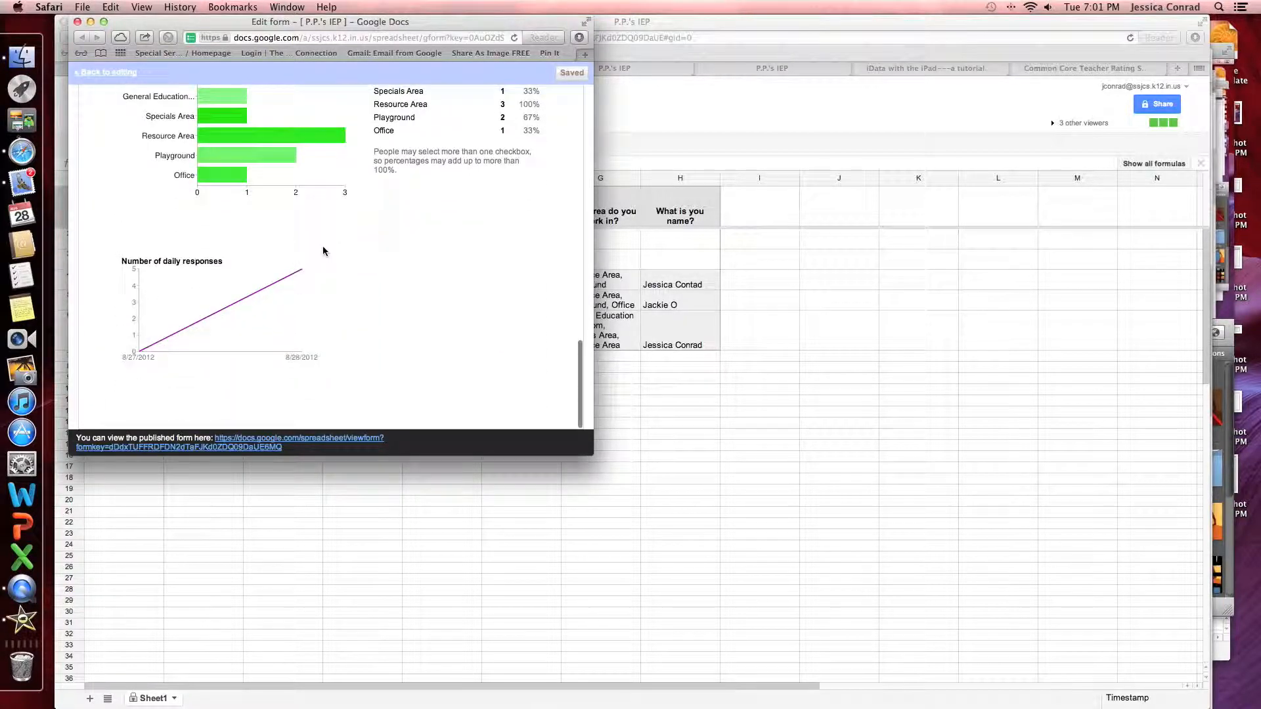
pyautogui.scroll(20, 322, 250)
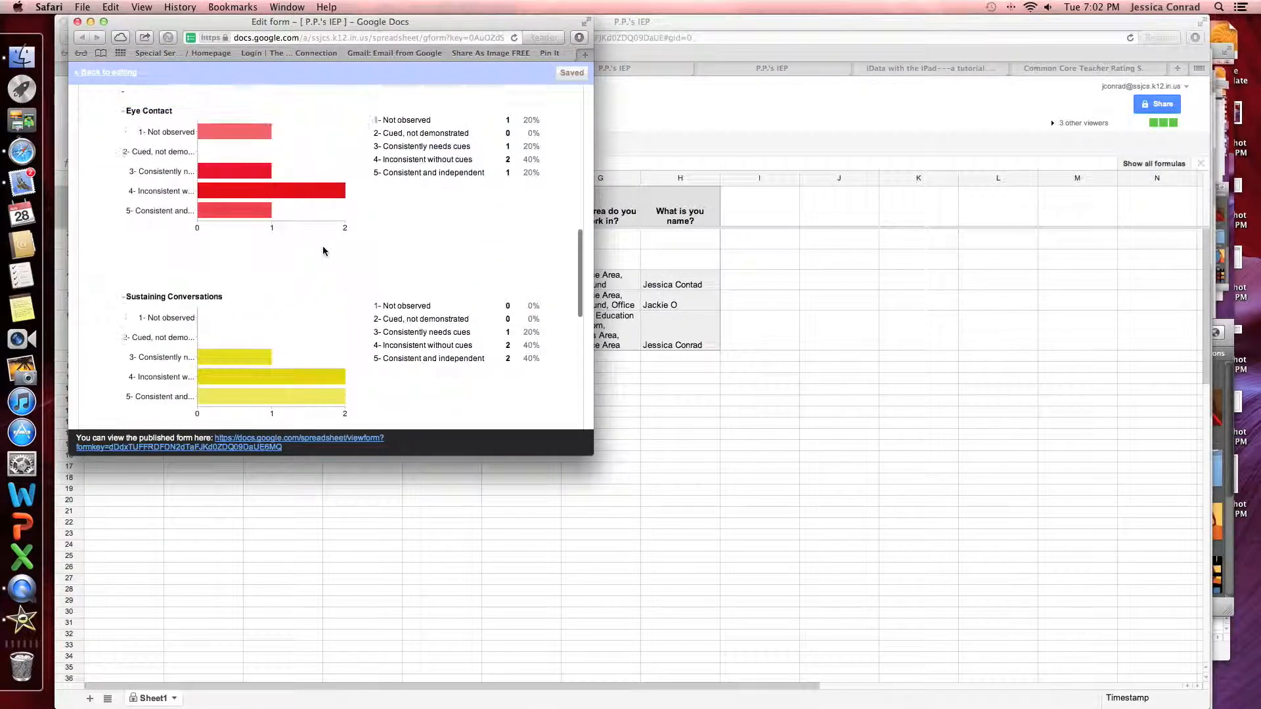
pyautogui.scroll(6, 323, 250)
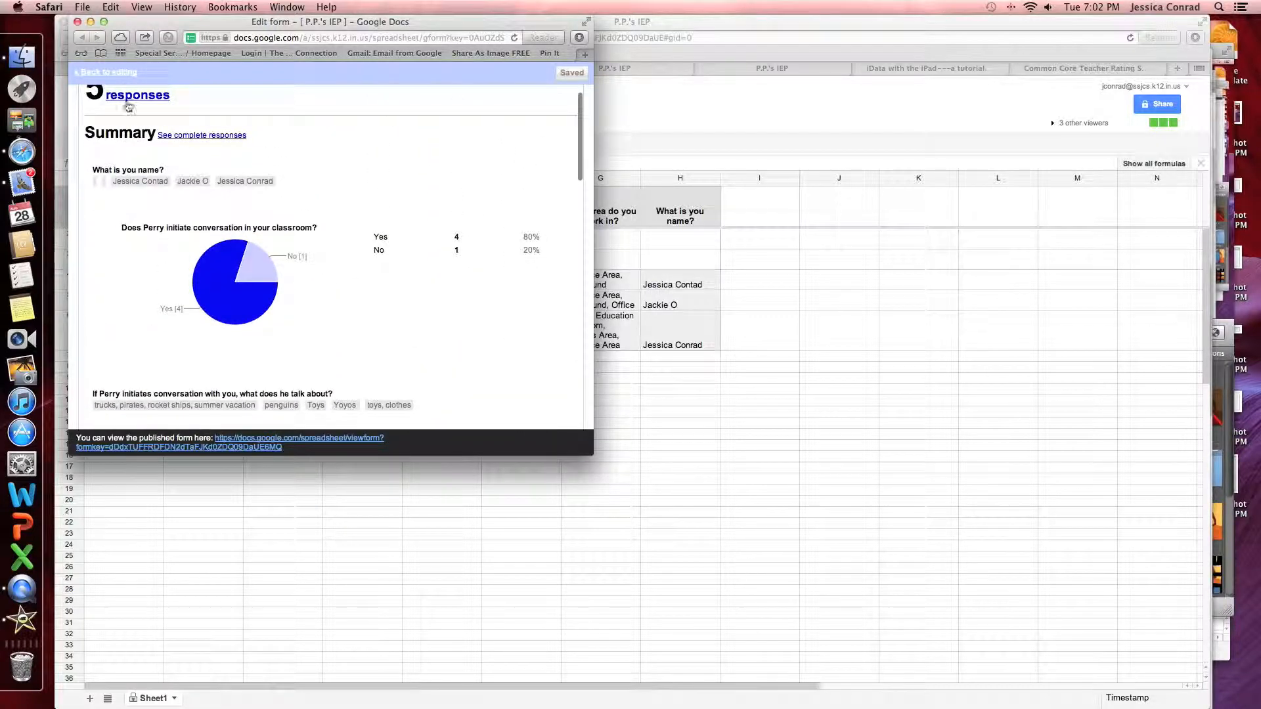
pyautogui.click(77, 23)
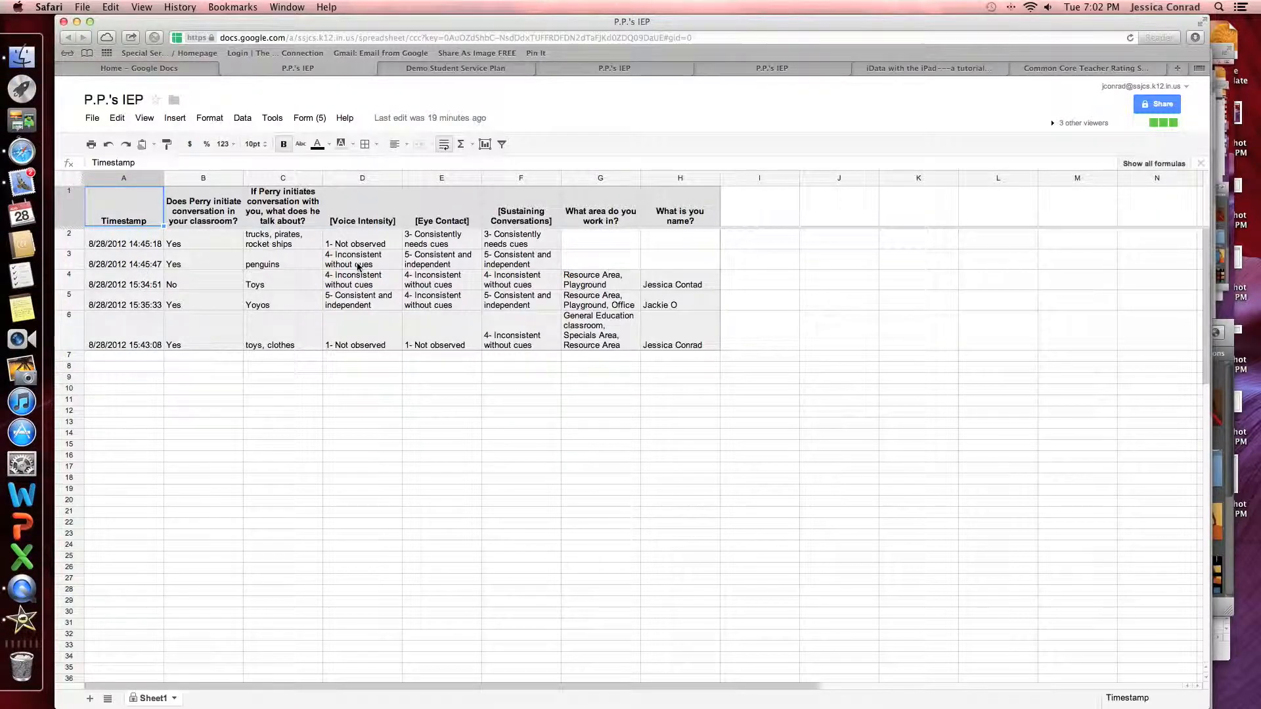
# Open the Form (5) menu of the response spreadsheet
pyautogui.click(314, 120)
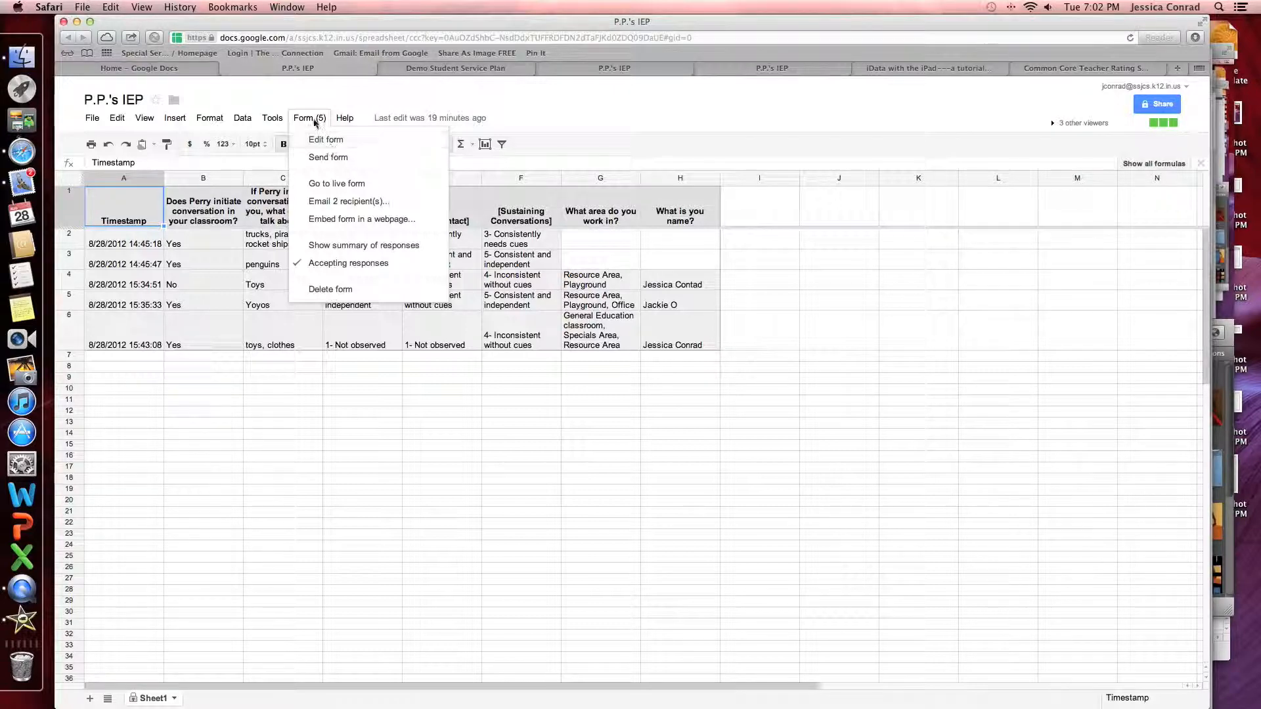
pyautogui.click(334, 205)
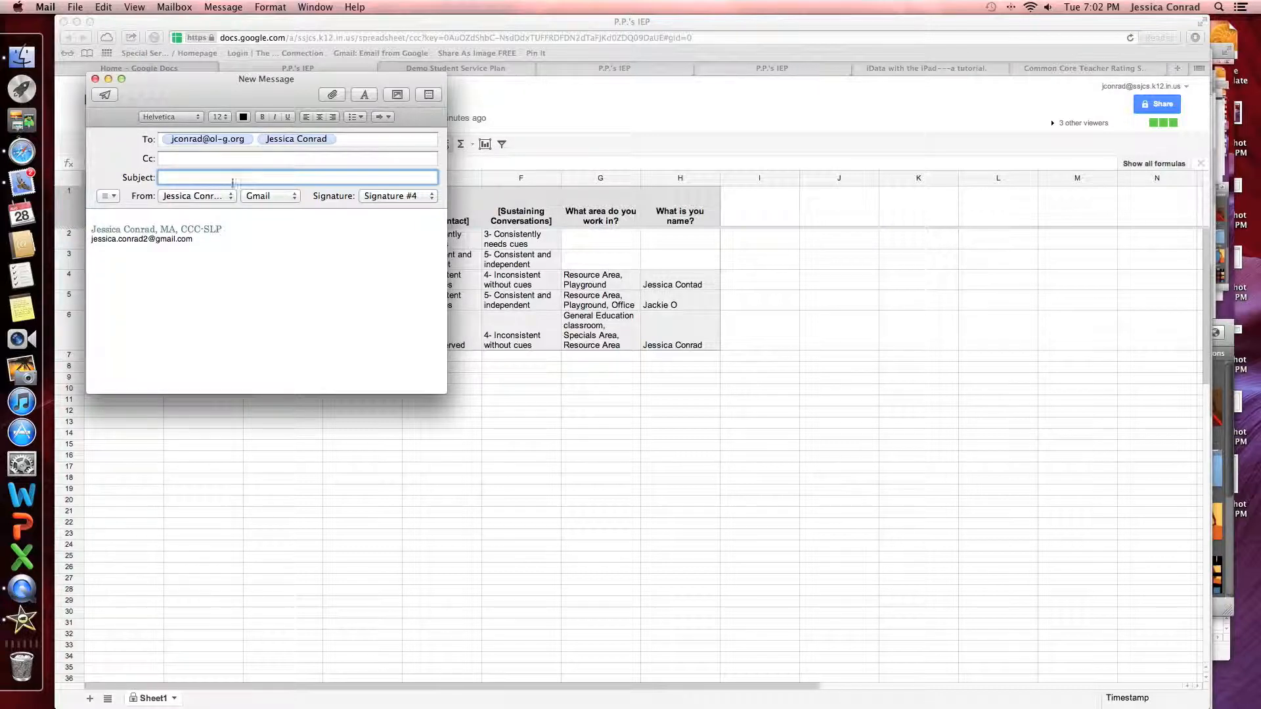
pyautogui.click(95, 78)
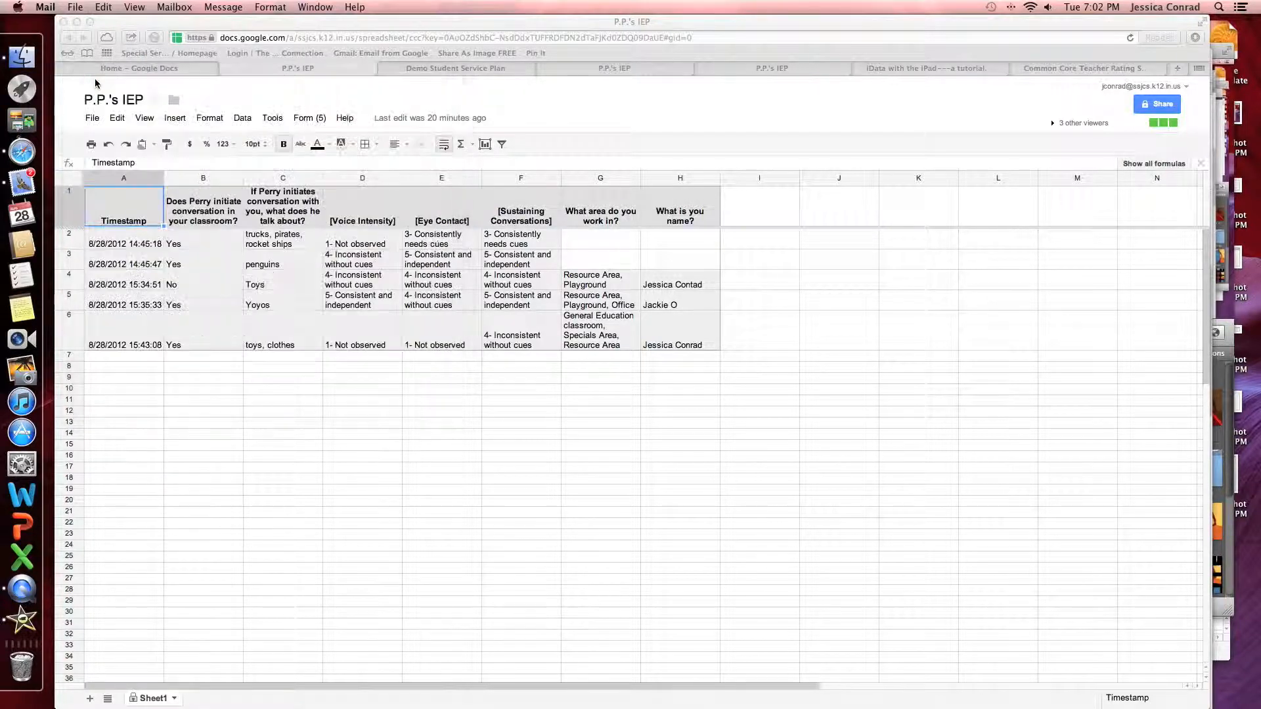
pyautogui.click(312, 118)
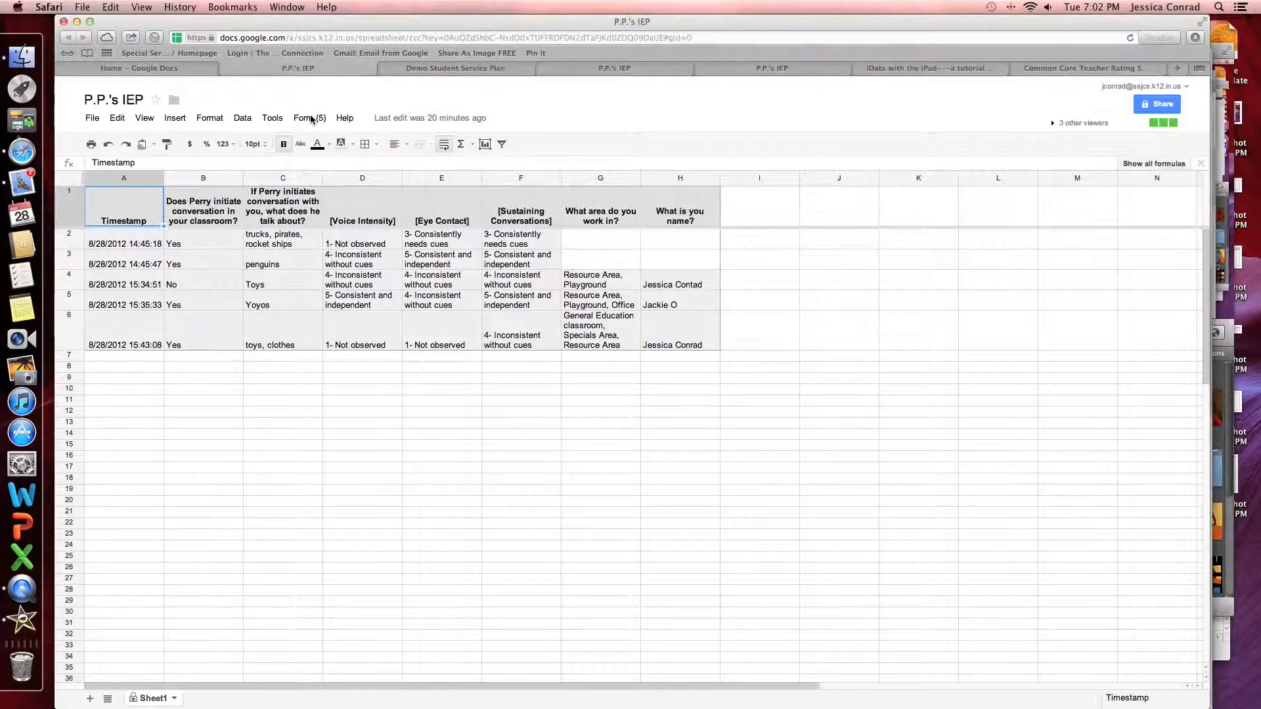
pyautogui.click(311, 119)
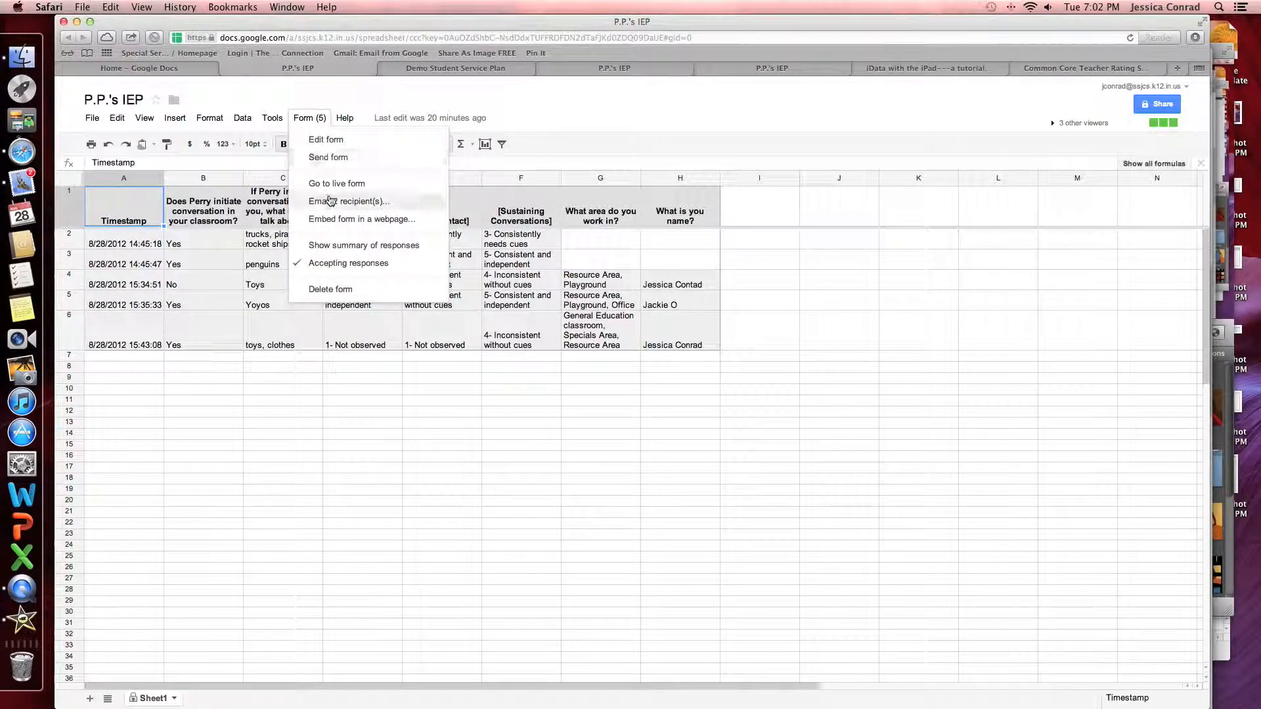
# Uncheck Accepting responses in the Form menu so the P.P.'s IEP form takes no more responses
pyautogui.click(337, 265)
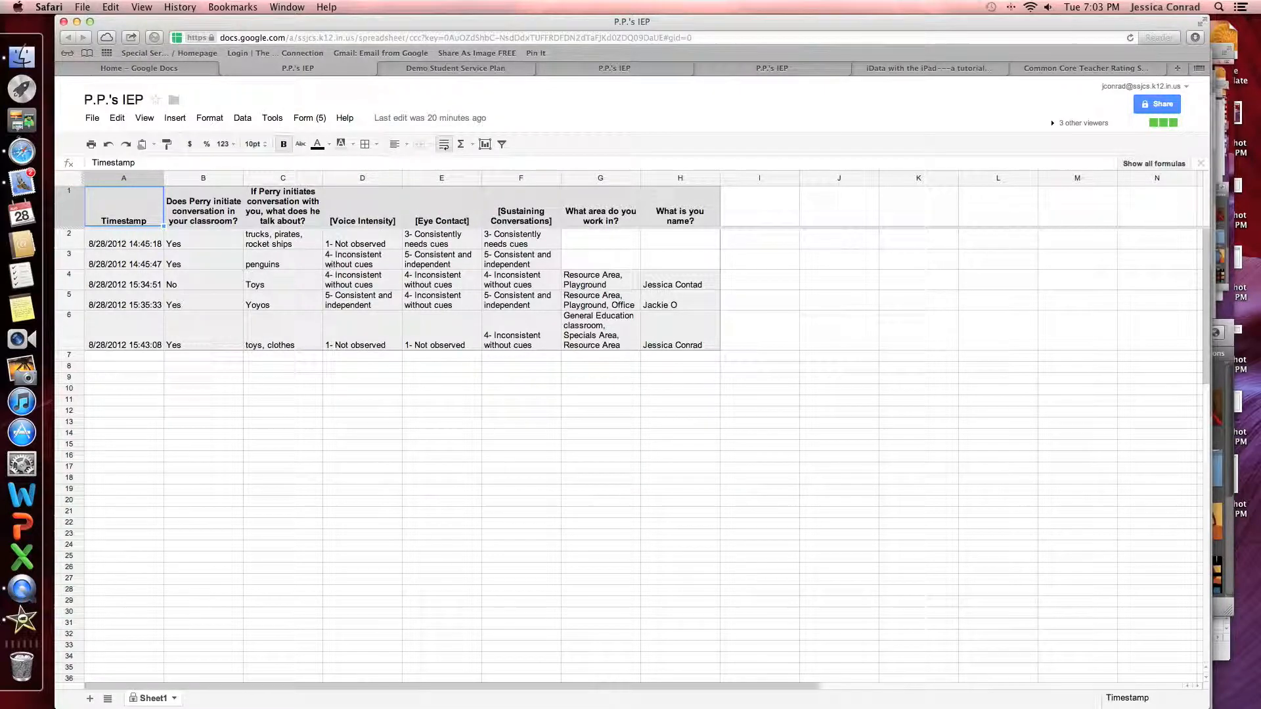
pyautogui.click(308, 118)
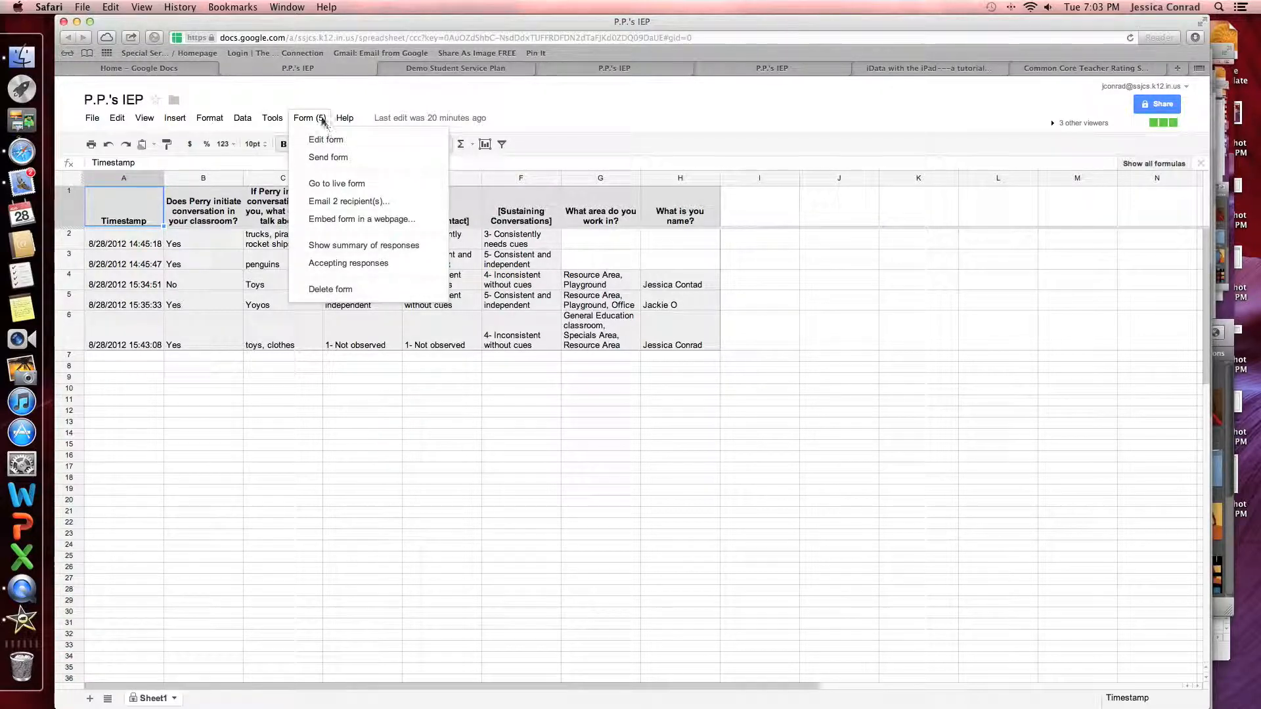
pyautogui.click(322, 120)
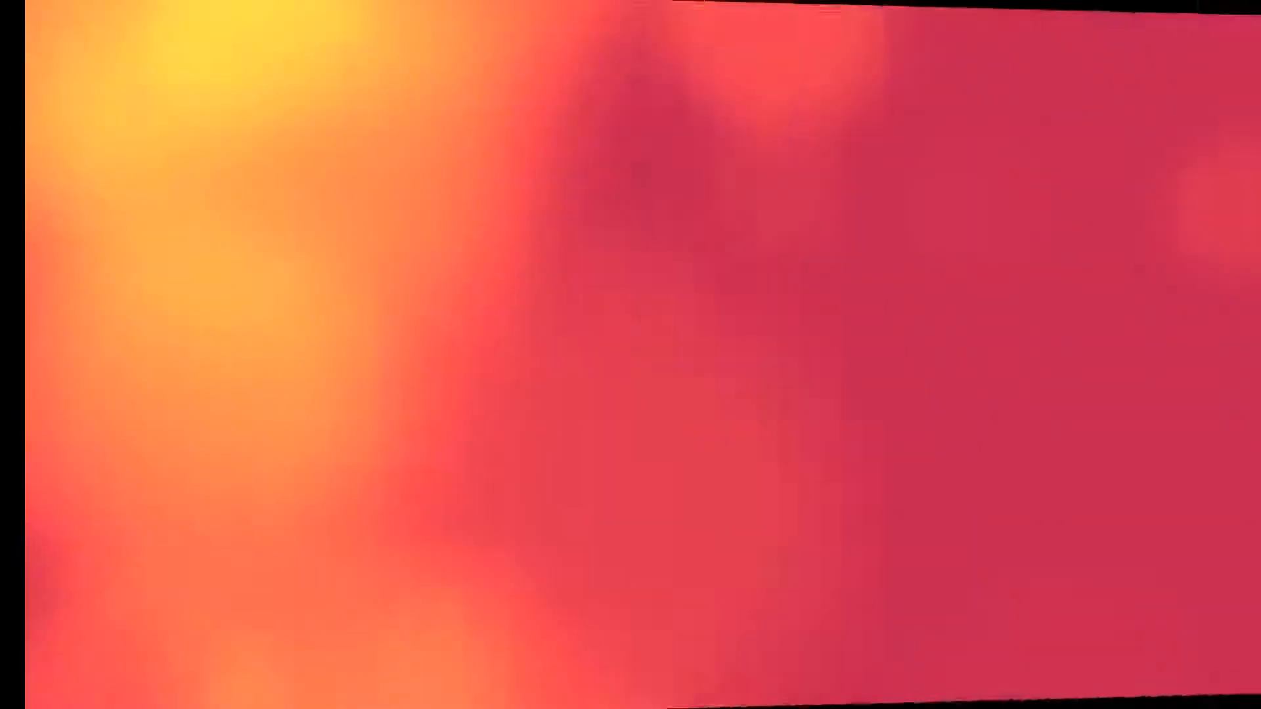